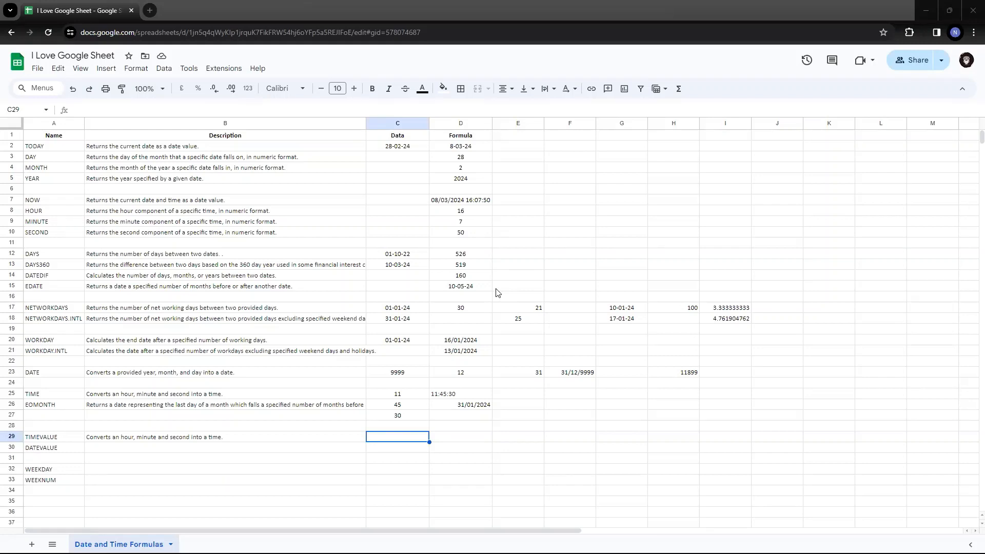
Replace the TIMEVALUE description in B29 with "Returns the fraction of a 24-hour day that the time represents.".
left_click(65, 441)
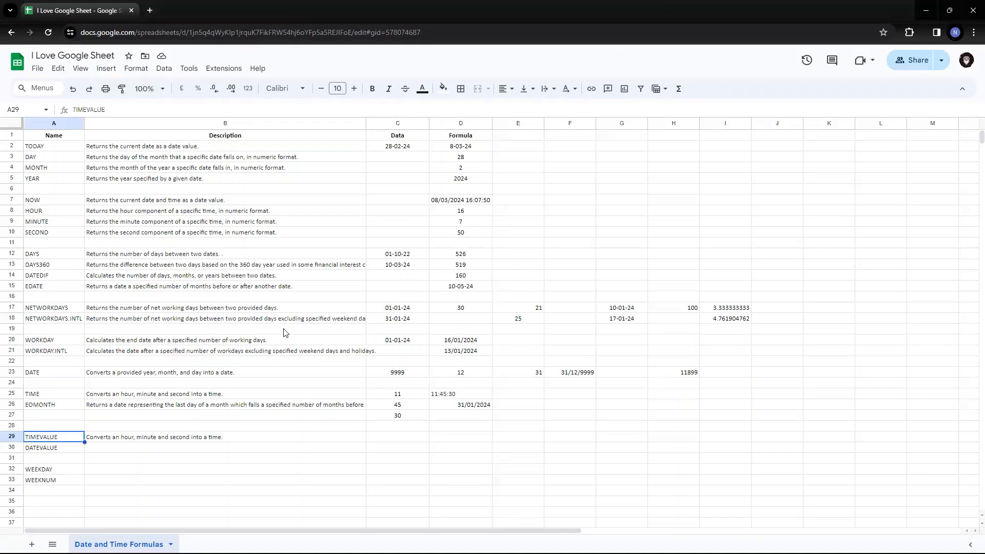
key("Down")
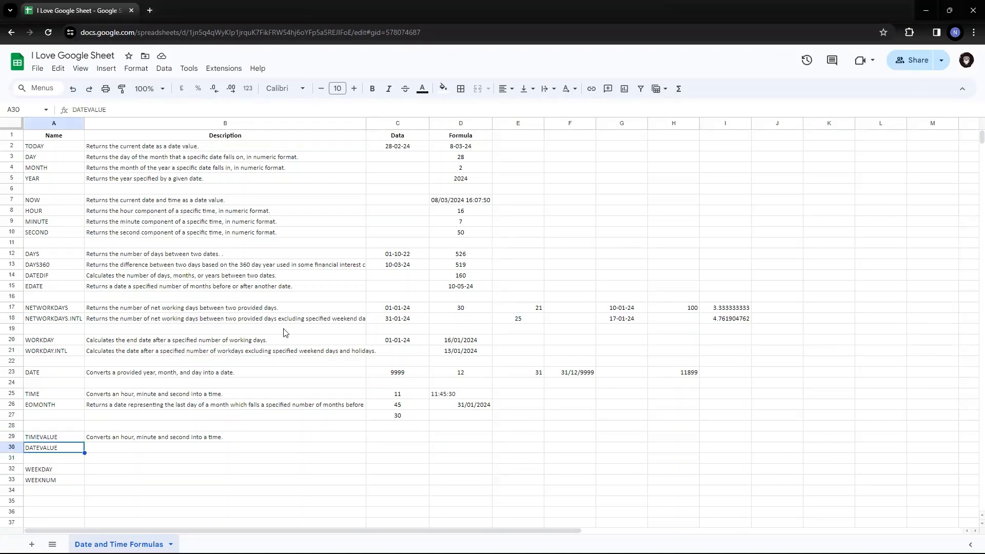
key("Up")
key("Right")
key("Delete")
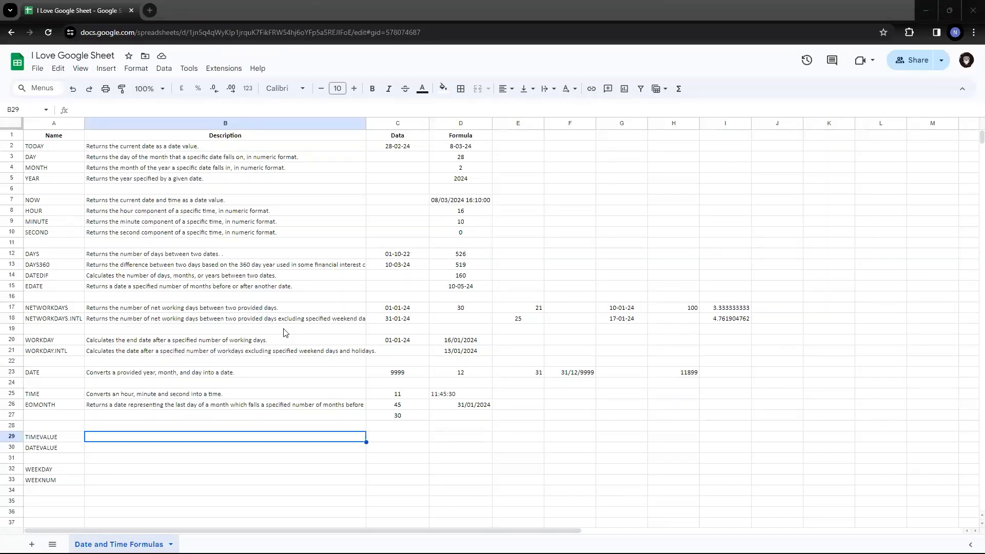
key("Return")
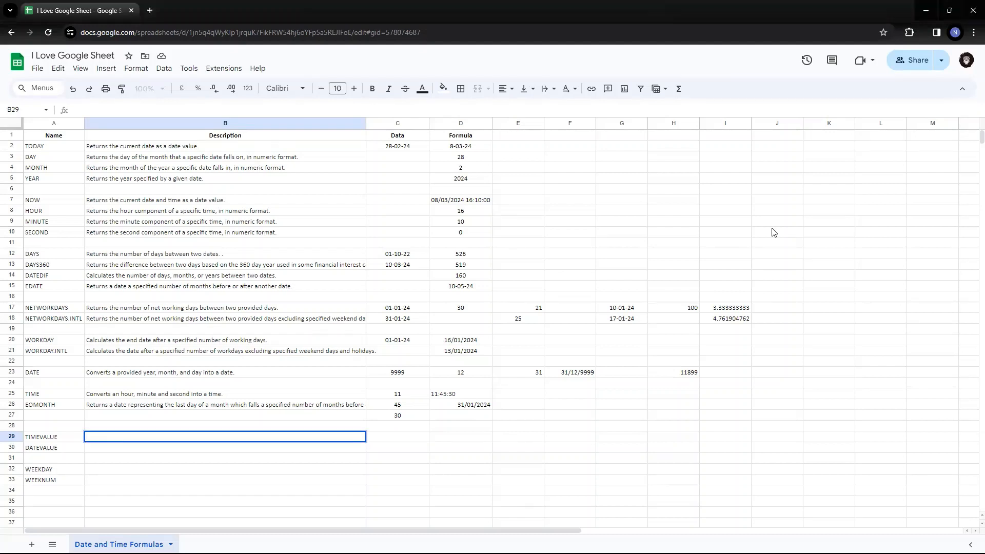
type("Returns the fraction of a 24-hour day that the time represents.")
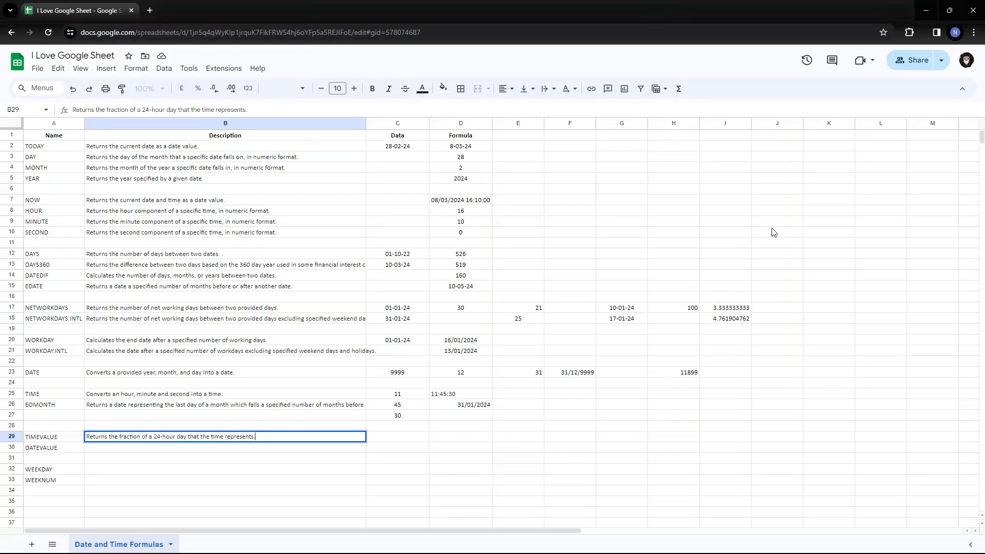
key("Tab")
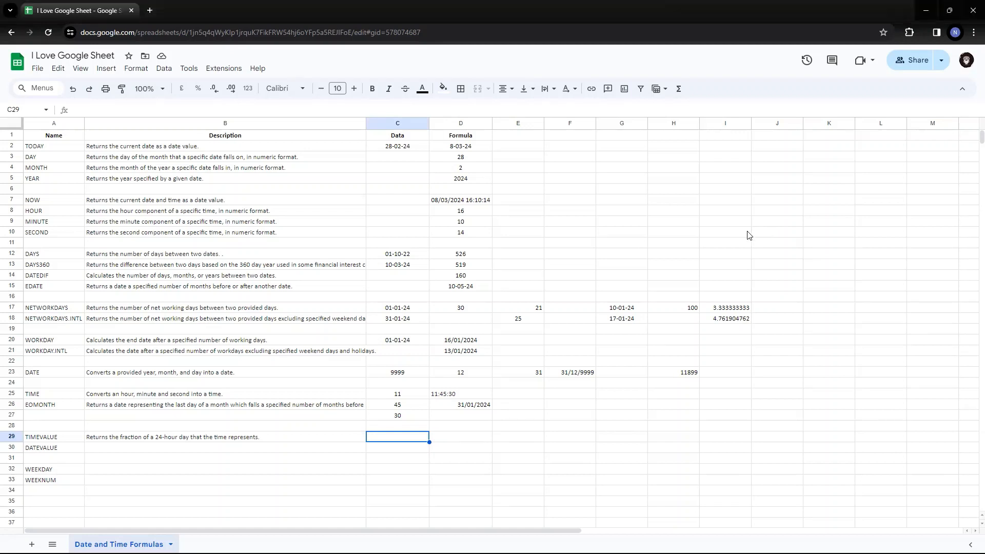
Write the formula =timevalue("20:20:00") in cell C29.
type("=time")
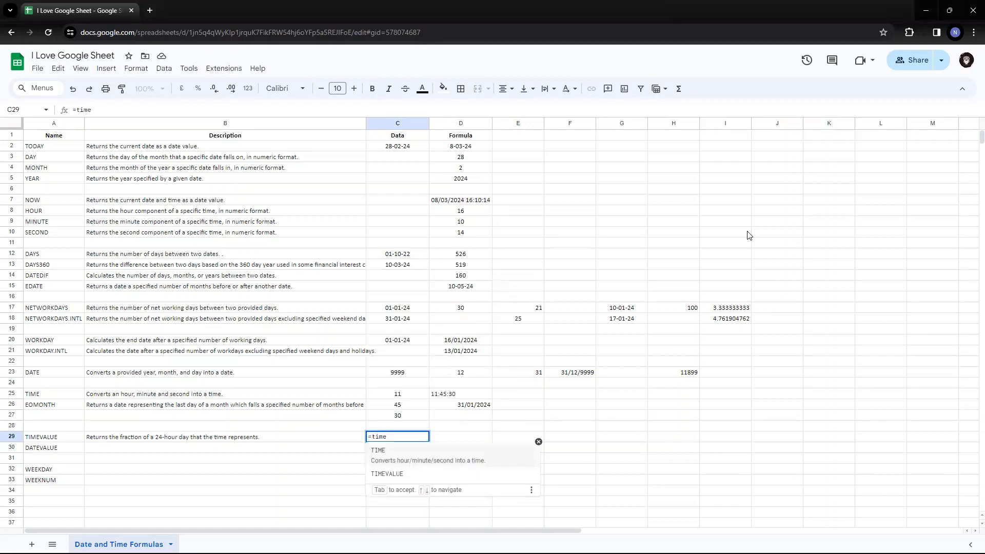
type("value(")
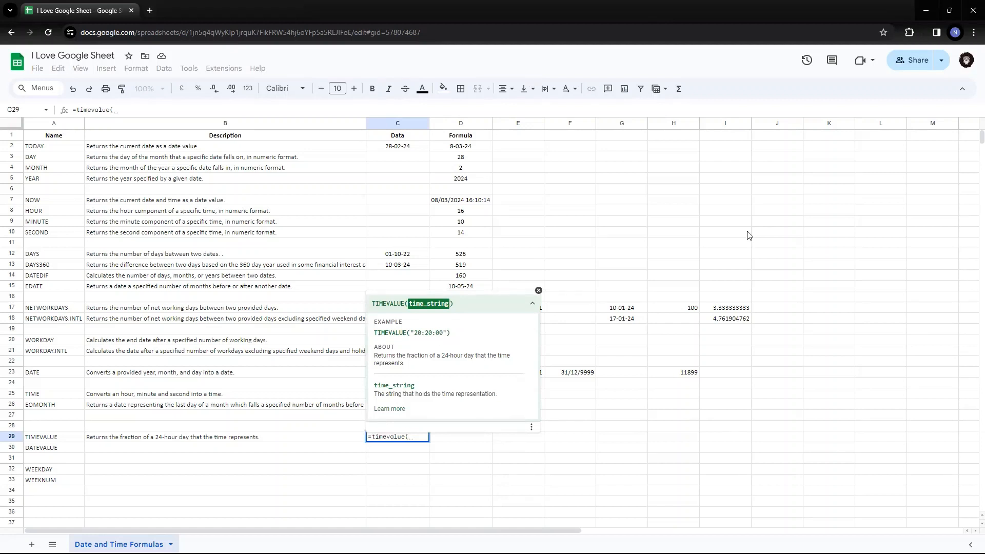
type("\"")
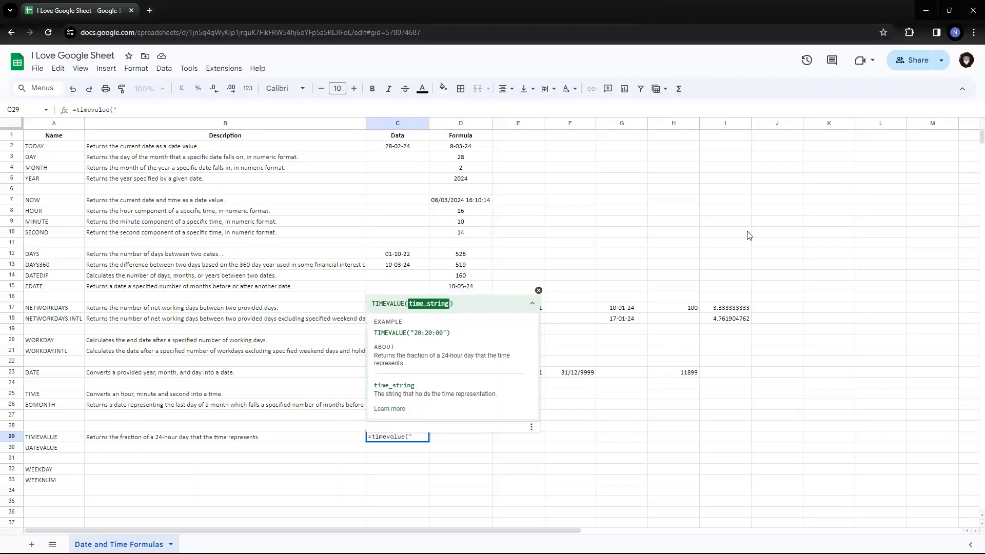
type("20:20:00\")")
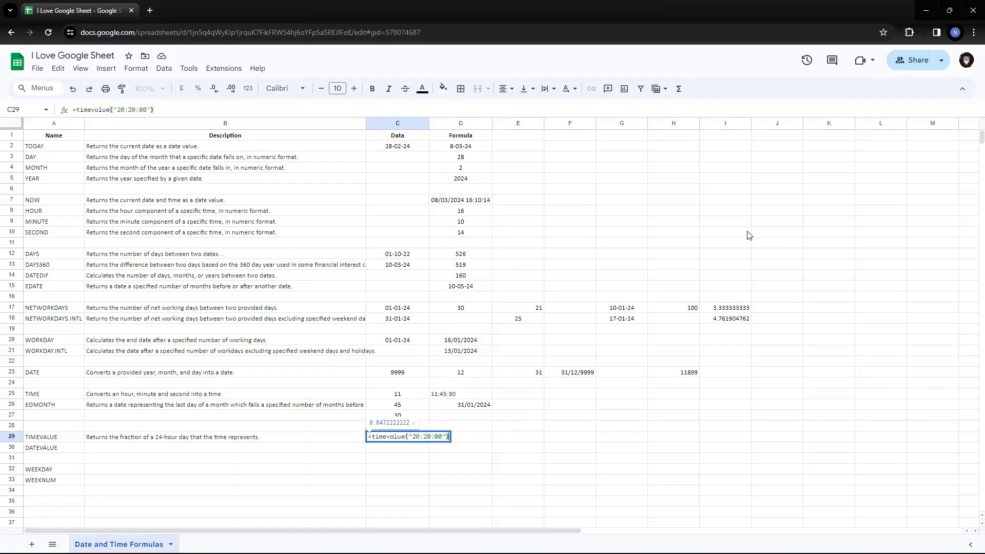
Review the hours, minutes and seconds in C29's time string, commit the formula and reselect the cell.
key("Left")
key("Left")
key("Left")
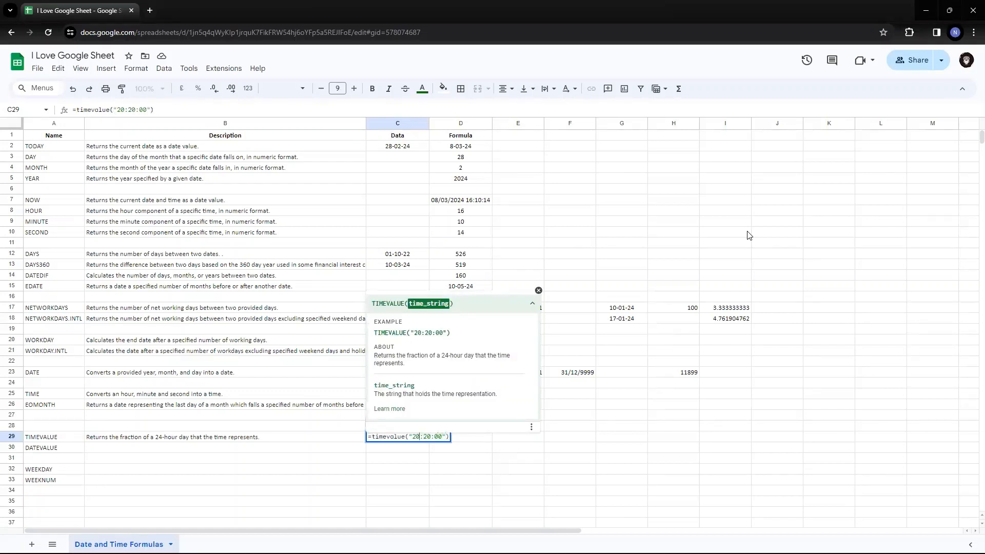
key("shift+Right")
key("shift+Right")
key("Right")
key("Right")
key("shift+Right")
key("shift+Right")
key("Right")
key("Right")
key("shift+Right")
key("shift+Right")
key("Left")
key("shift+Left")
key("shift+Left")
key("Return")
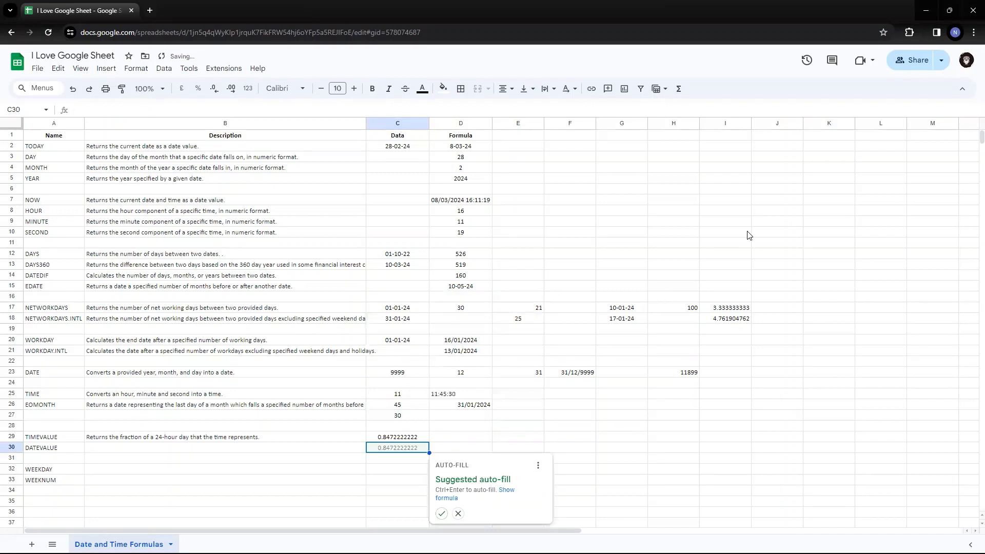
key("Up")
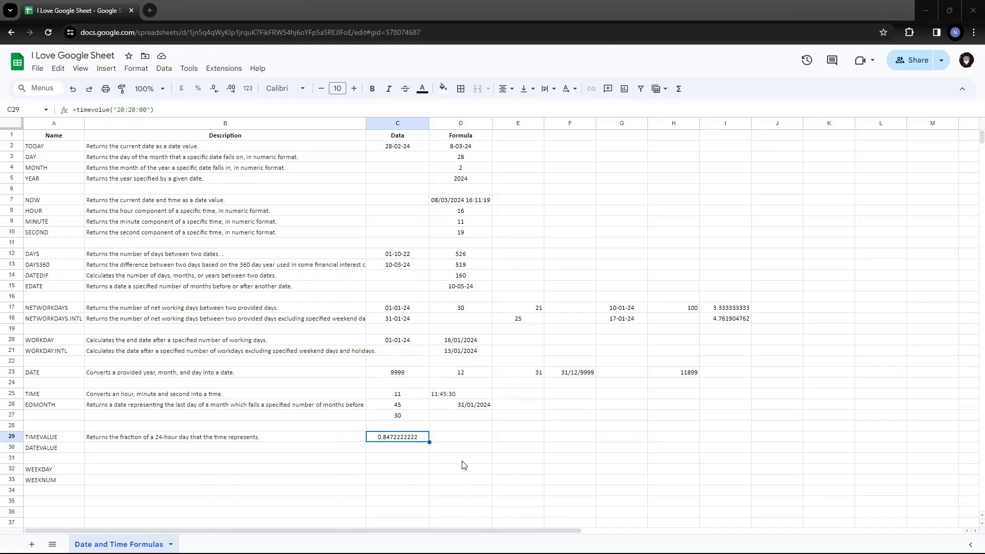
Enter the formula =TIMEVALUE("14:15:30") in cell D29 and reselect the cell.
key("alt+Tab")
key("Right")
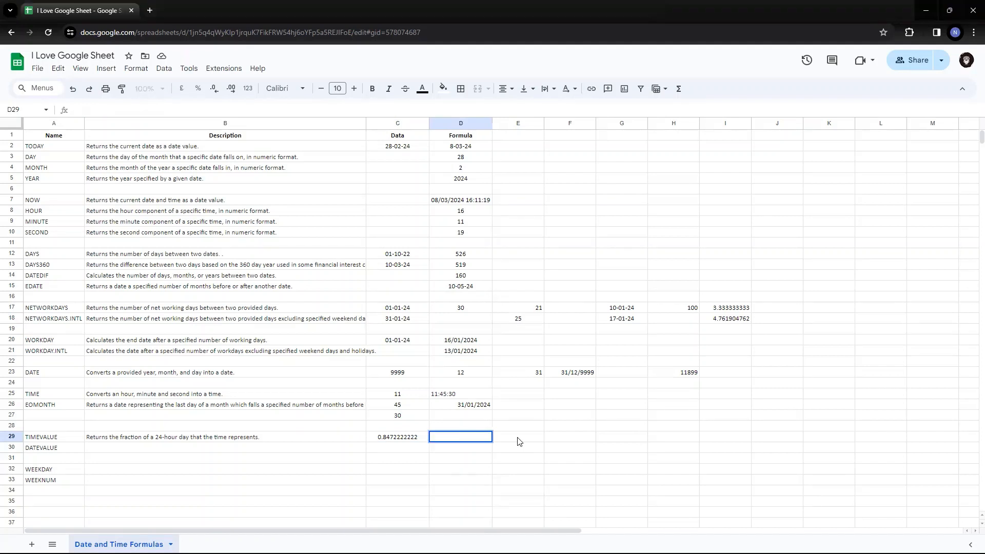
key("F2")
type("TIMEVALUE(\"14:15:30\")")
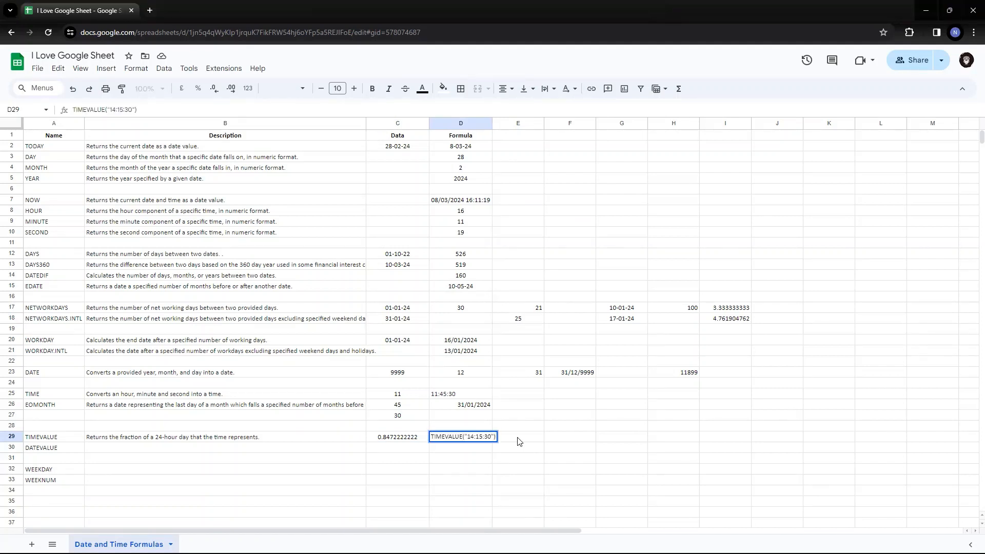
key("Home")
type("=")
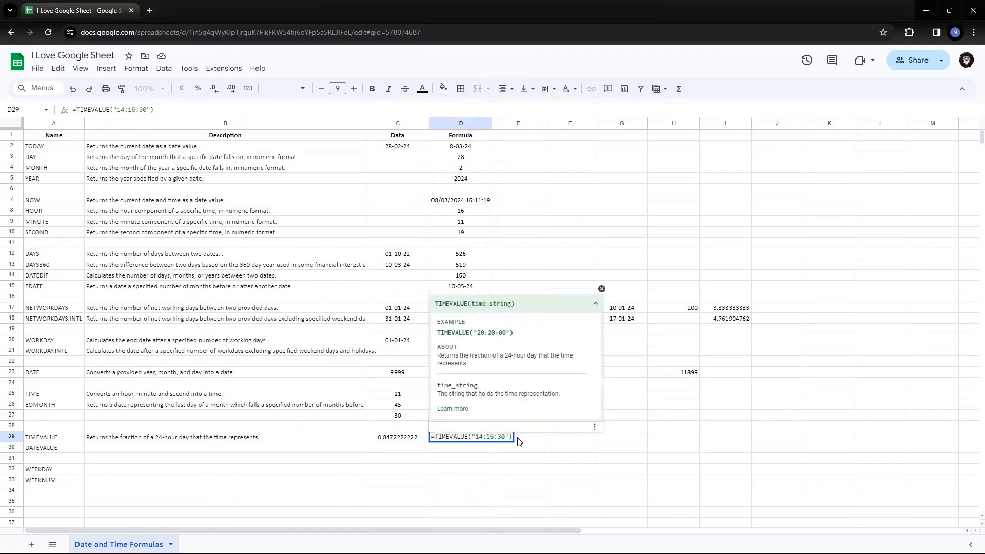
key("Right")
key("Right")
key("Right")
key("Right")
key("Right")
key("Right")
key("Right")
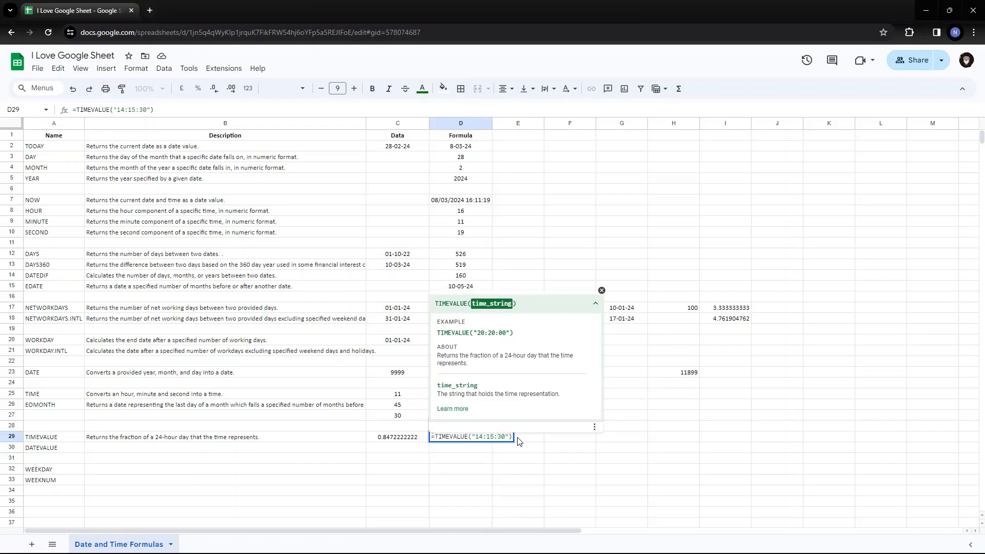
key("Return")
key("Up")
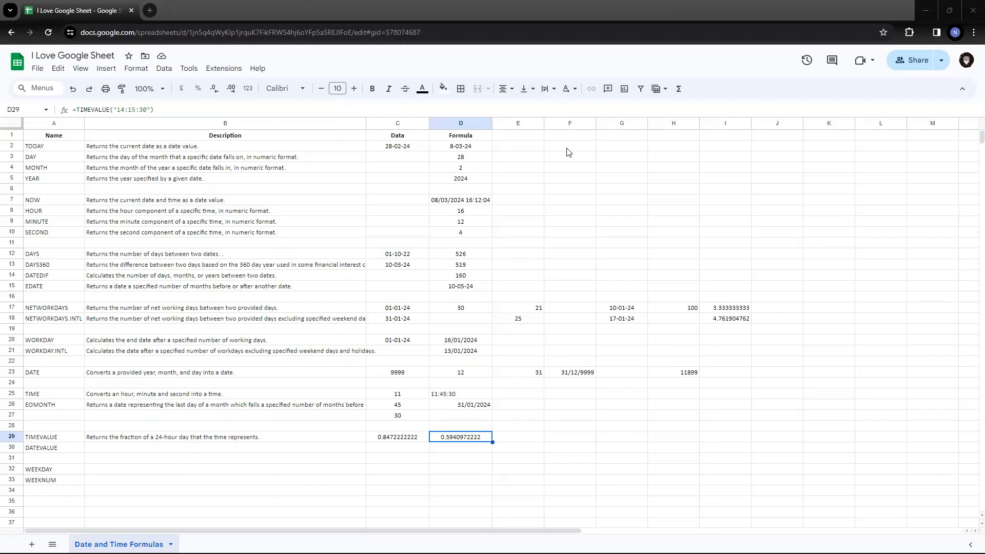
Try the 26-Sep-2008 date format on cell D29, followed by the Duration format.
left_click(248, 90)
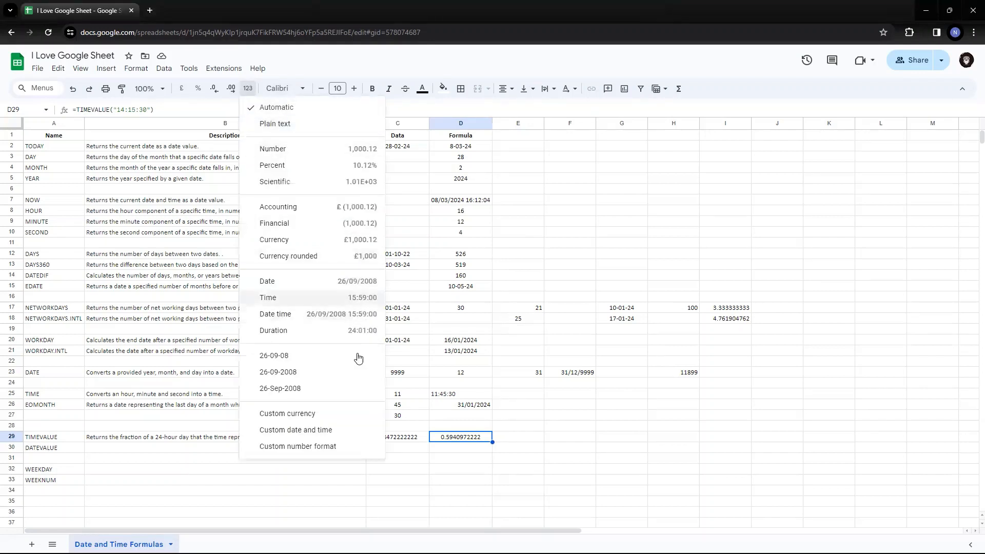
left_click(296, 389)
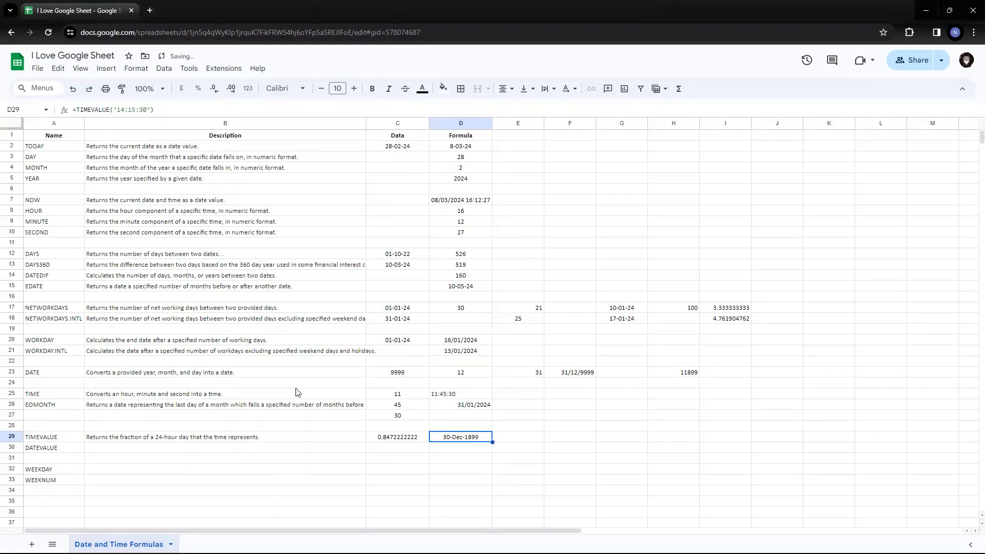
left_click(300, 94)
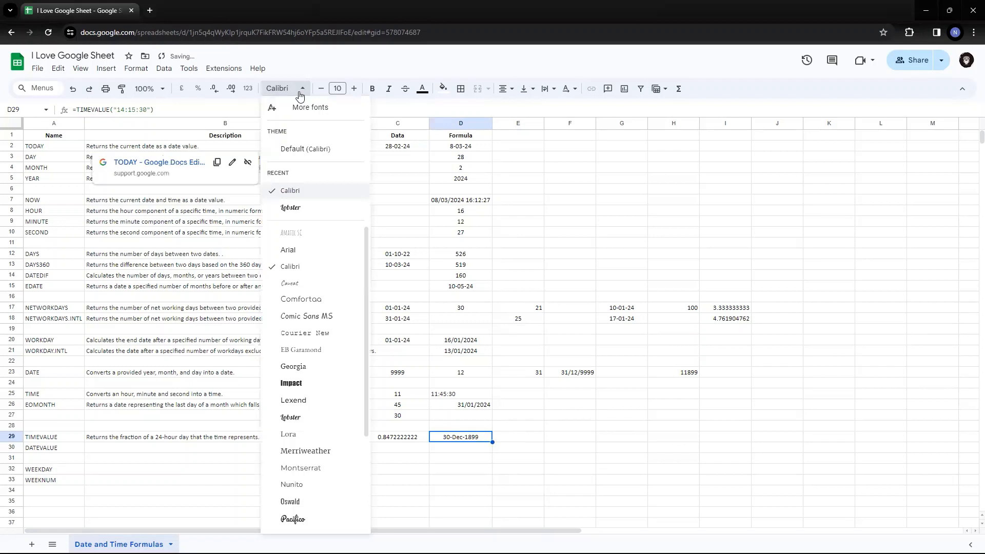
left_click(252, 93)
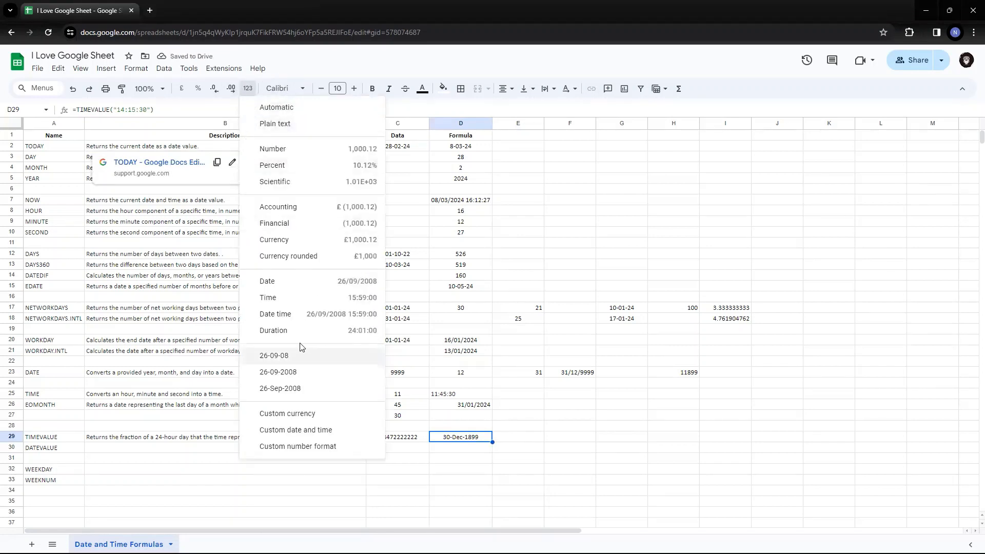
left_click(306, 331)
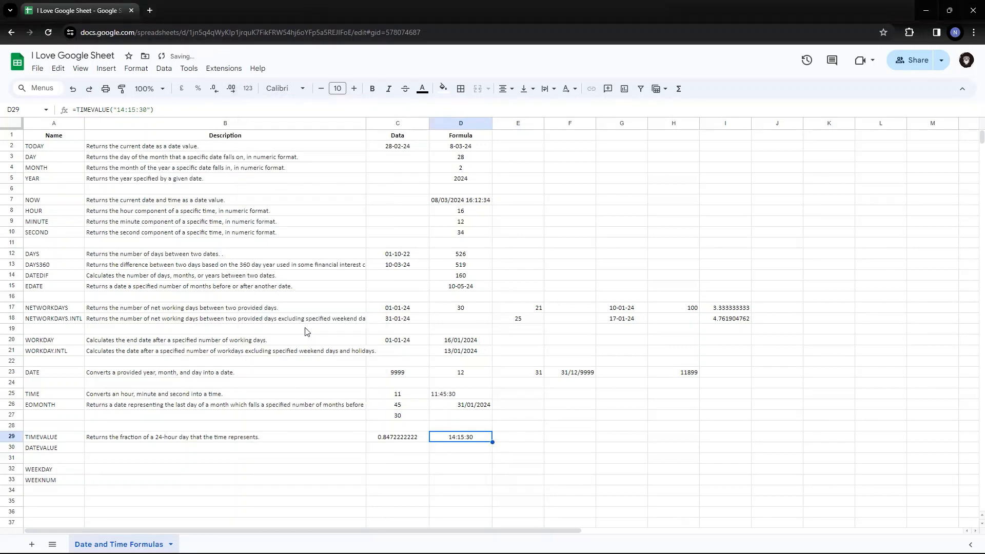
Inspect the time string in D29's formula without changing it, and return the cell to the automatic number format.
double_click(477, 441)
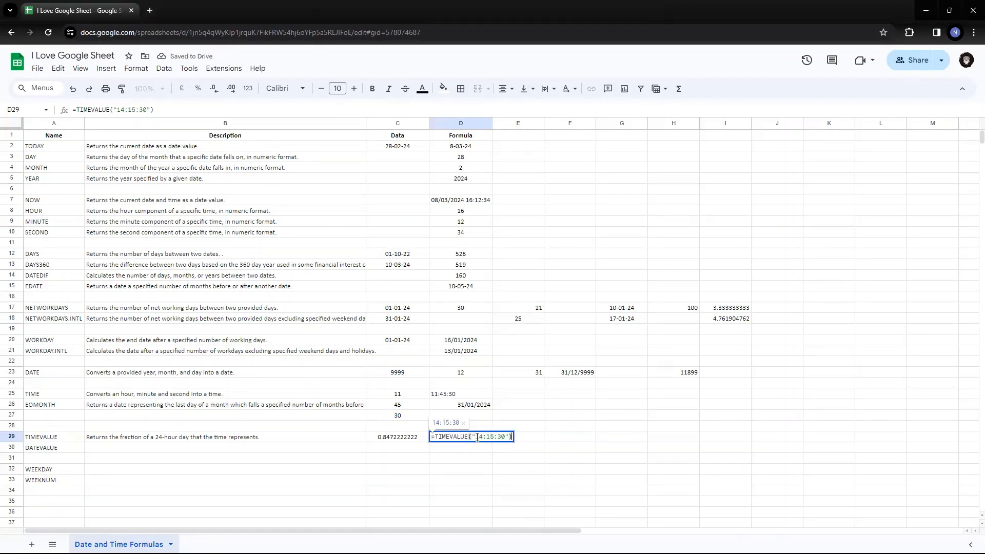
left_click_drag(475, 436, 505, 437)
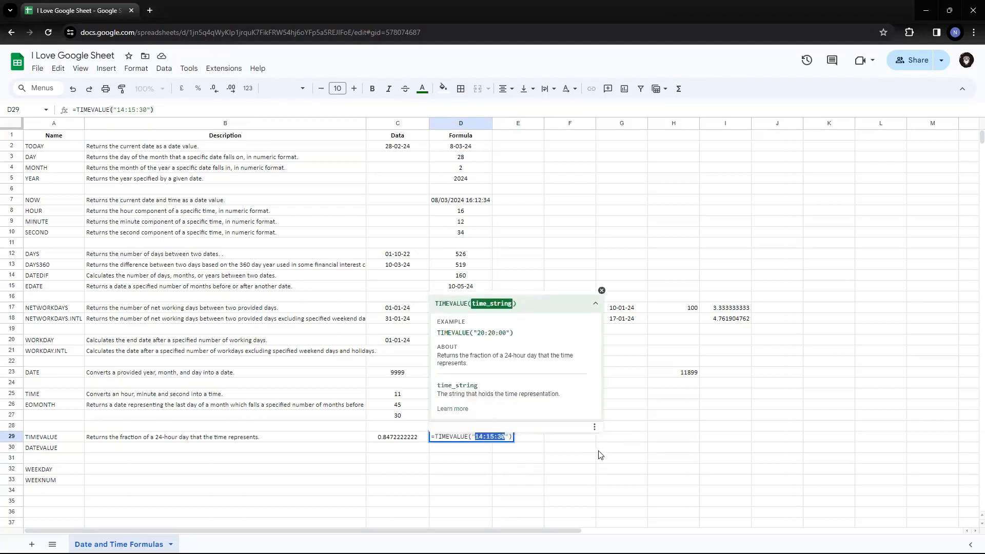
key("Escape")
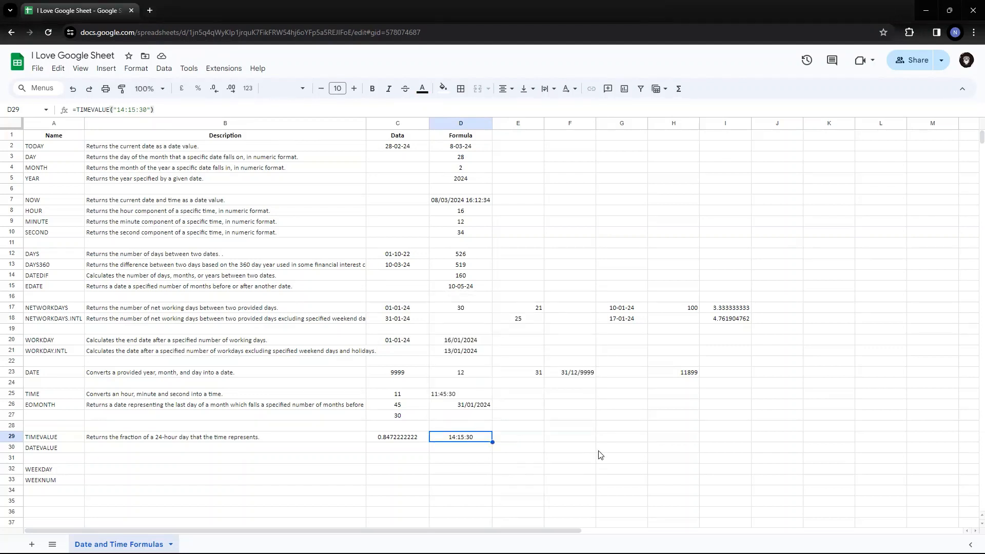
key("ctrl+shift+3")
key("ctrl+shift+1")
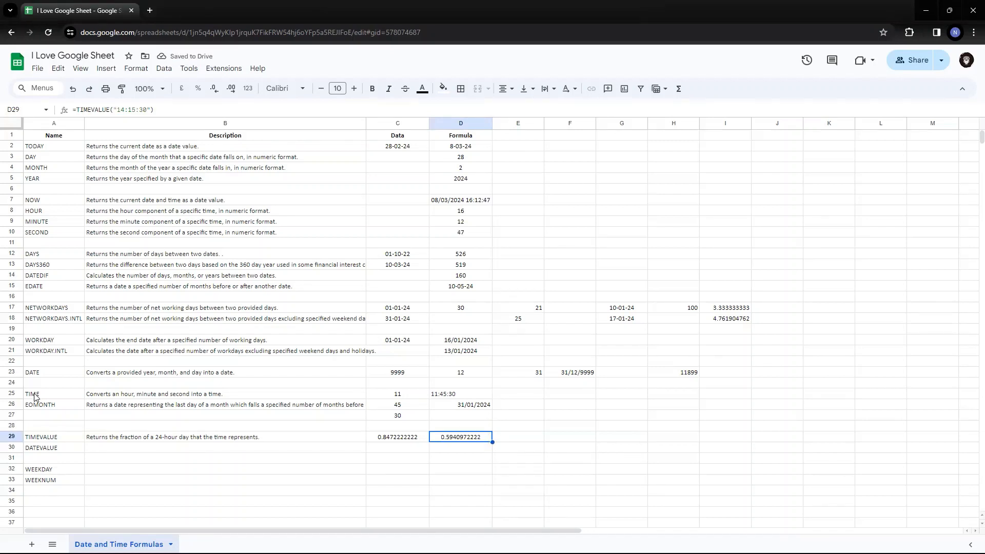
Apply the Time number format to the TIMEVALUE result in cell D29.
left_click(59, 439)
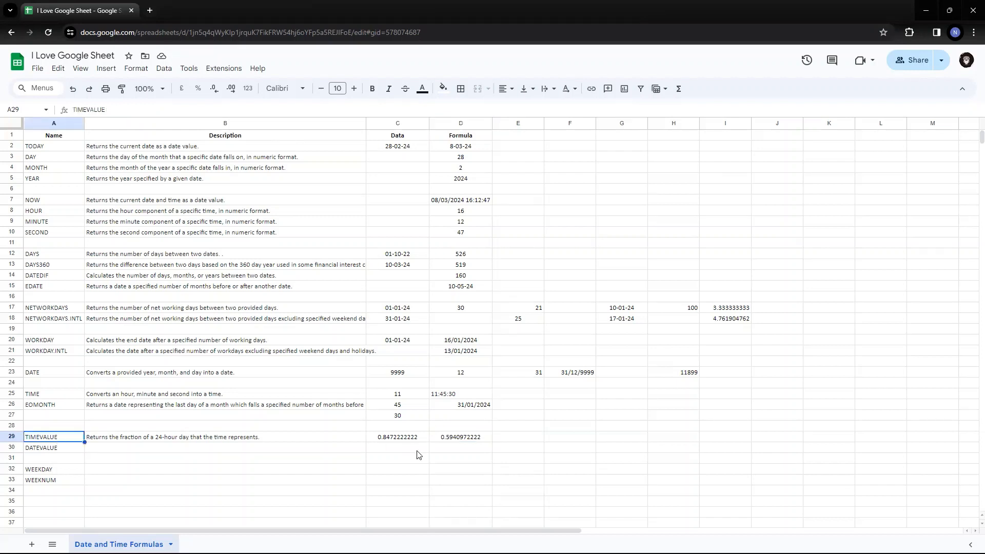
left_click(469, 439)
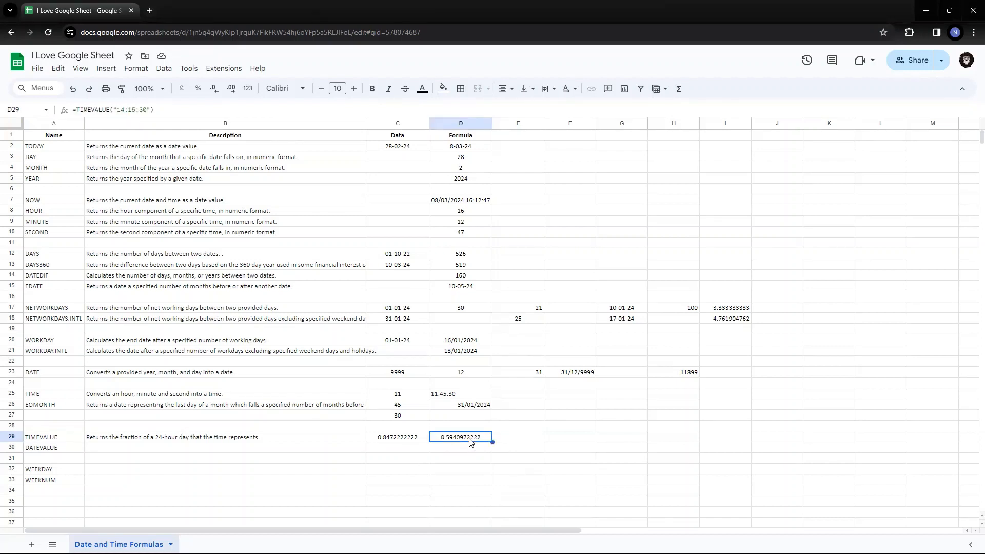
left_click(251, 90)
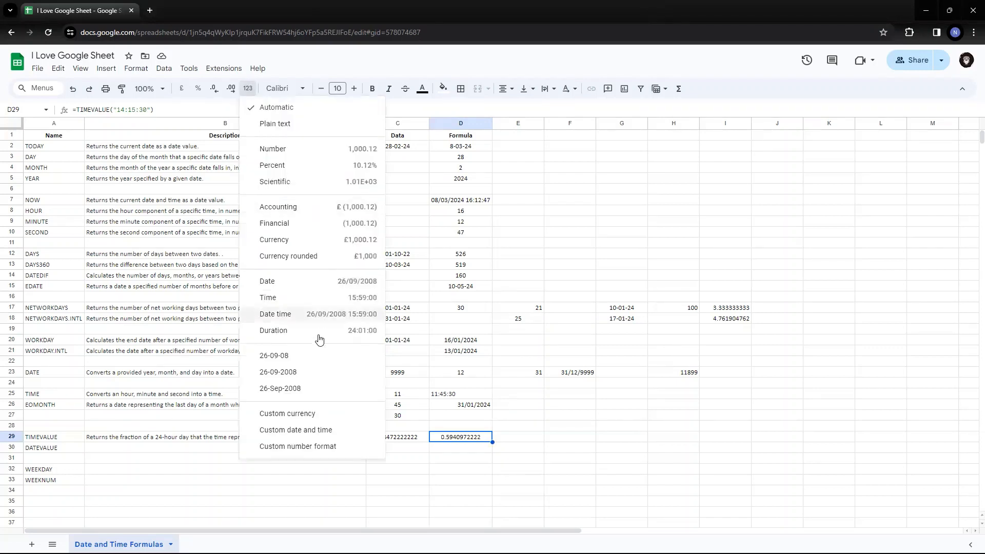
left_click(296, 302)
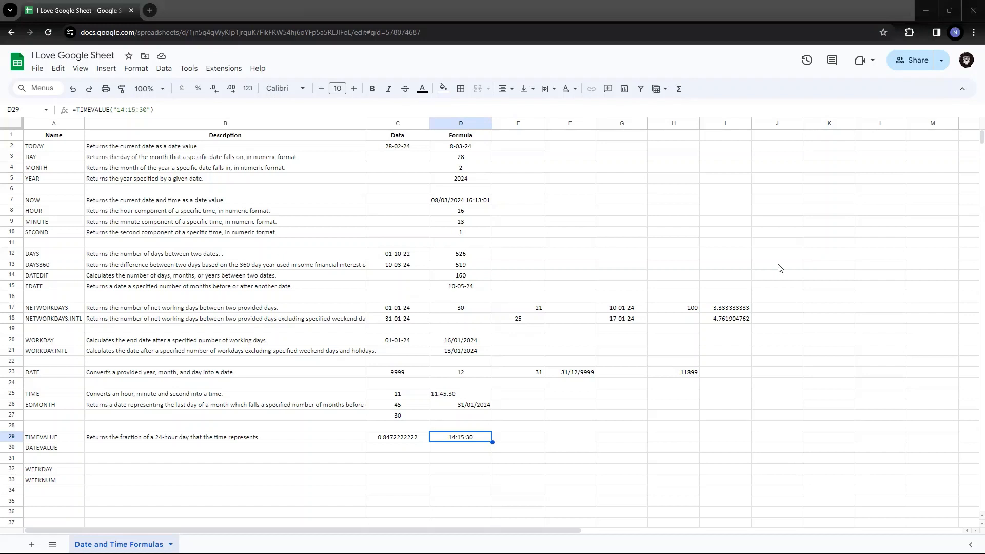
Enter the formula =TIMEVALUE("11:59:59.50 PM") in cell E29 and reselect the cell.
key("Right")
key("Return")
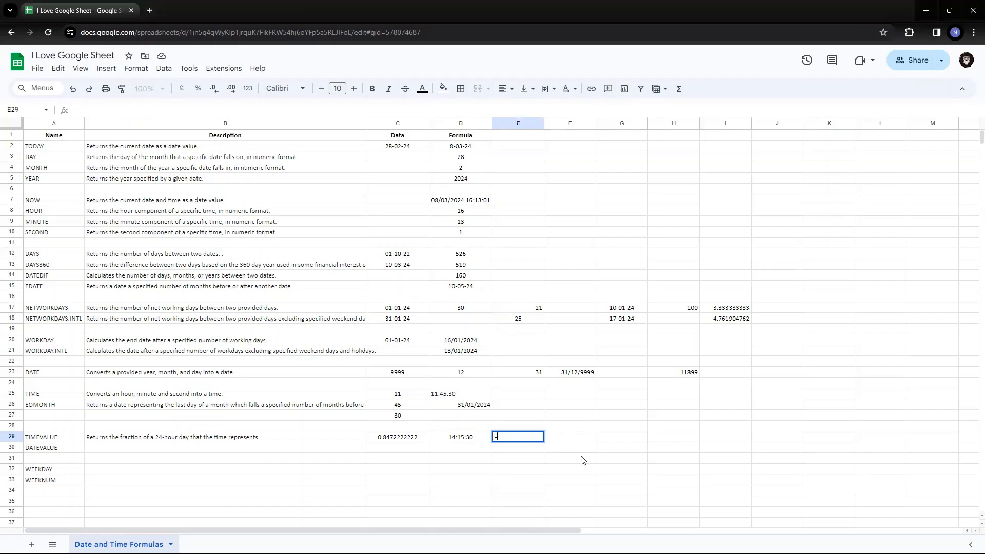
type("=")
type("TIMEVALUE(\"11:59:59.50 PM\")")
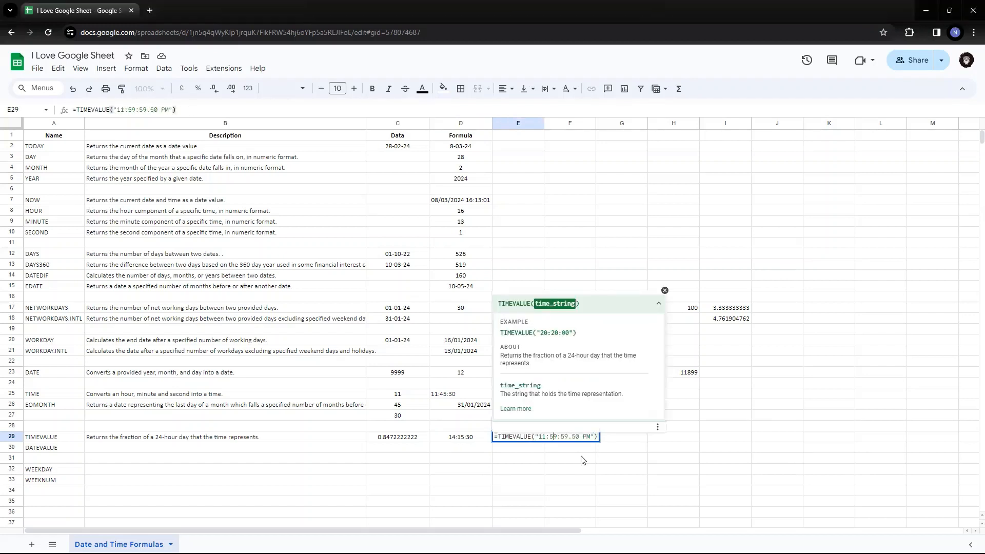
key("shift+Right")
key("shift+Right")
key("shift+Right")
key("shift+Right")
key("shift+Right")
type("59:50")
key("Return")
key("Up")
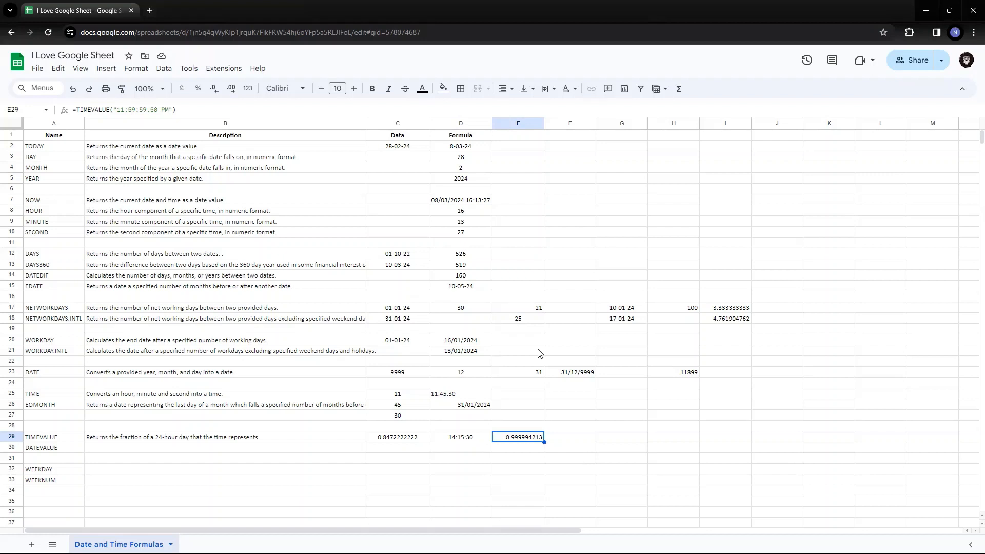
Apply the Time number format to the TIMEVALUE result in cell E29.
left_click(248, 88)
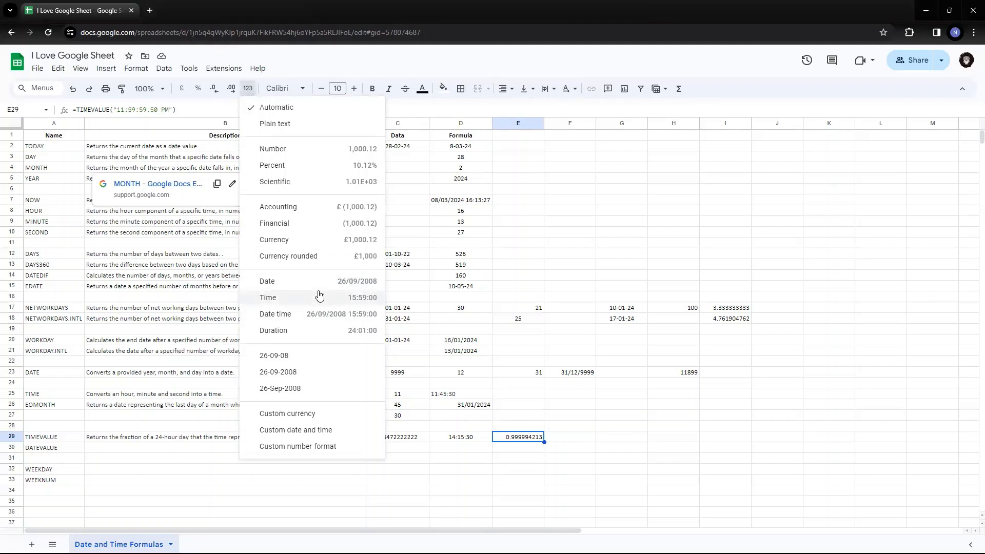
left_click(268, 298)
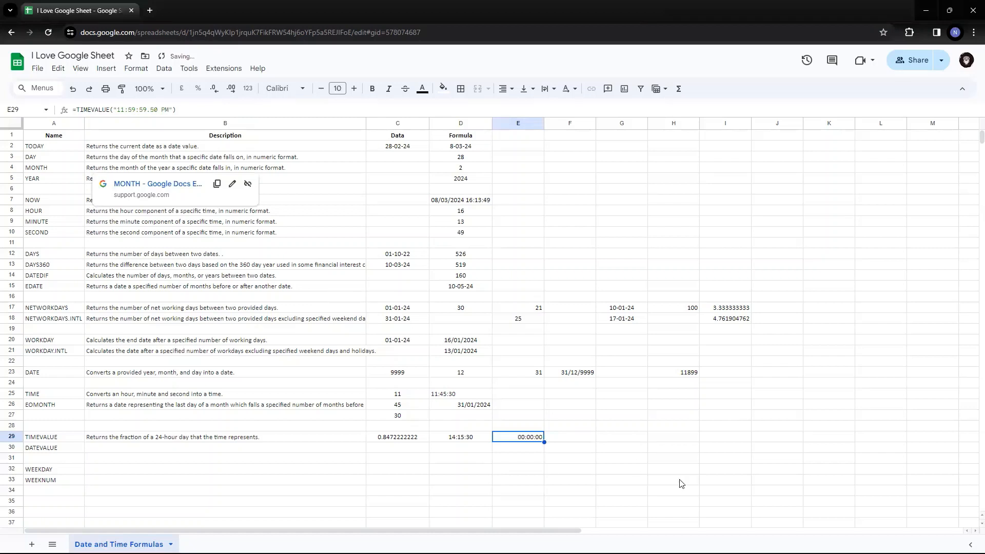
left_click(536, 481)
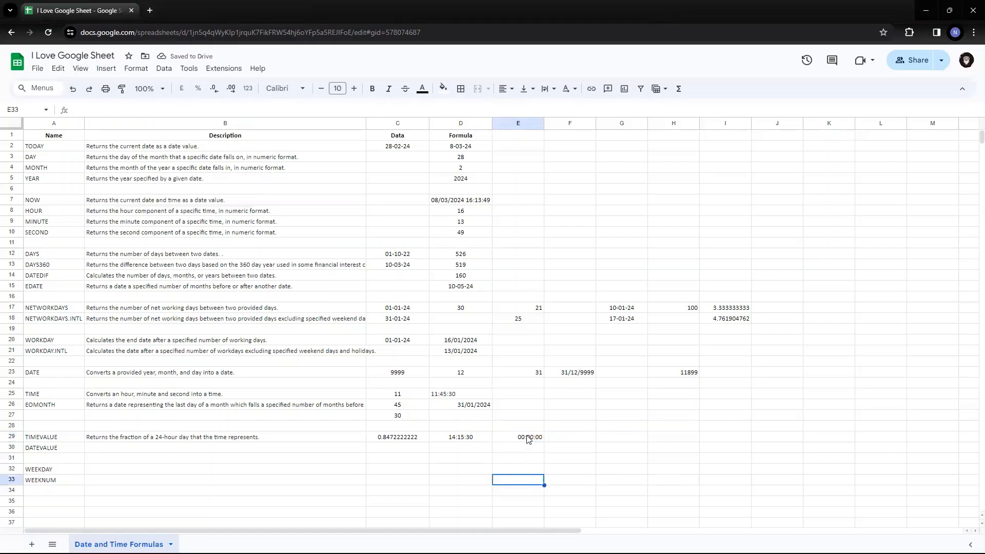
Inspect the seconds portion of the time string in E29's formula without changing it.
left_click(528, 438)
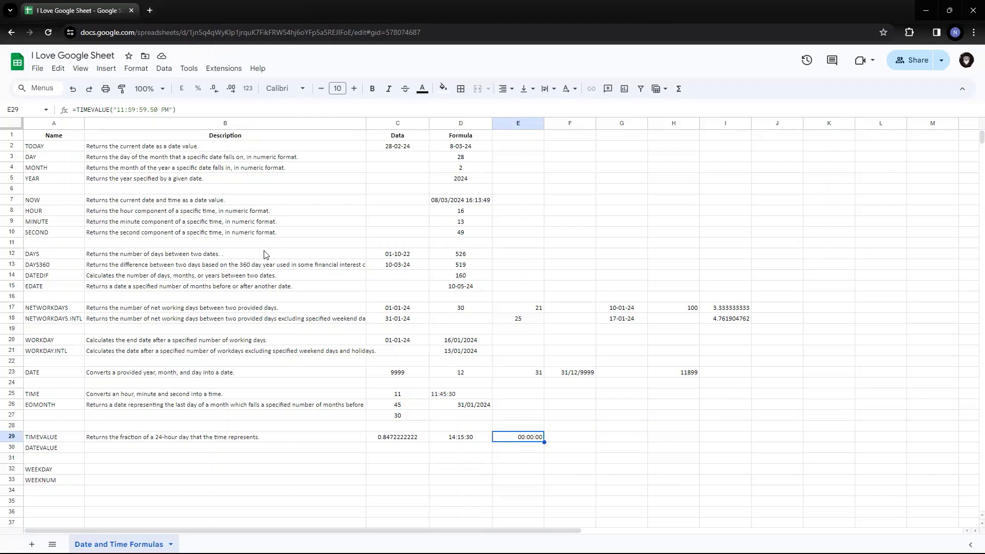
double_click(142, 109)
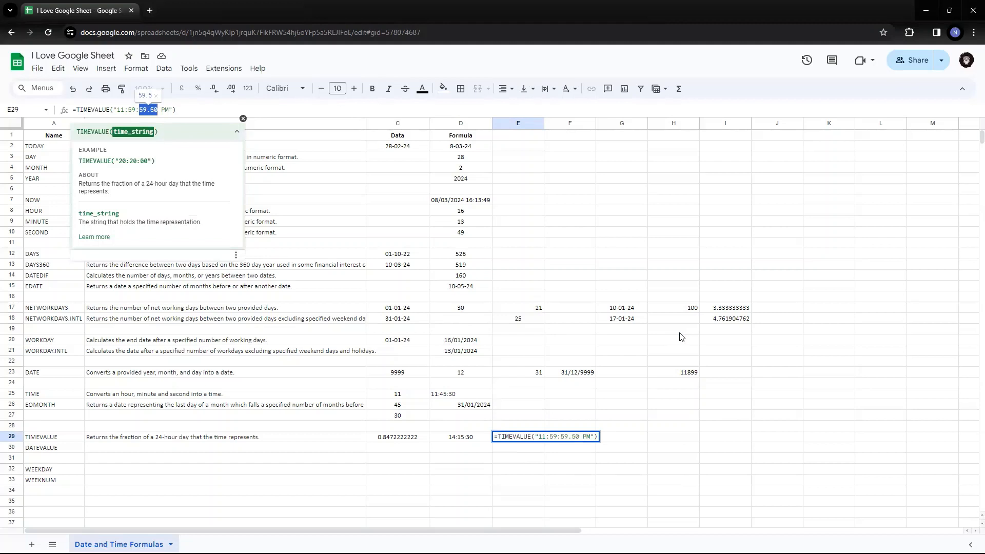
key("Escape")
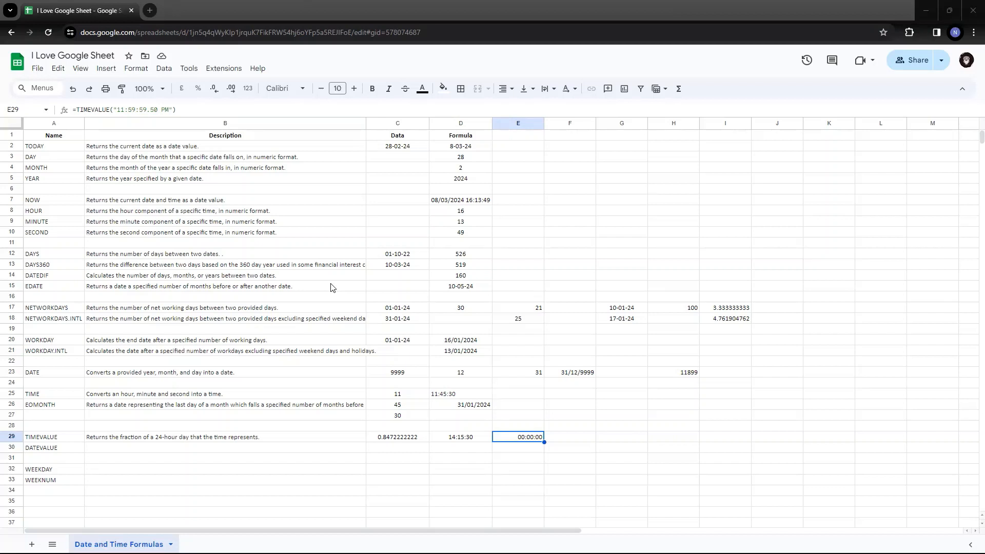
double_click(172, 450)
type("Converts a provided date string in a known format into a date value.")
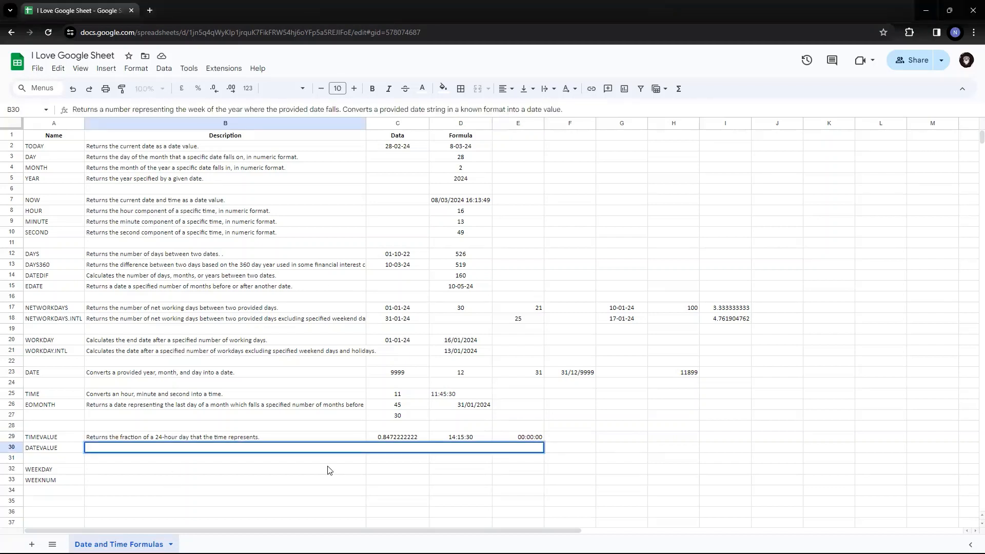
key("ctrl+a")
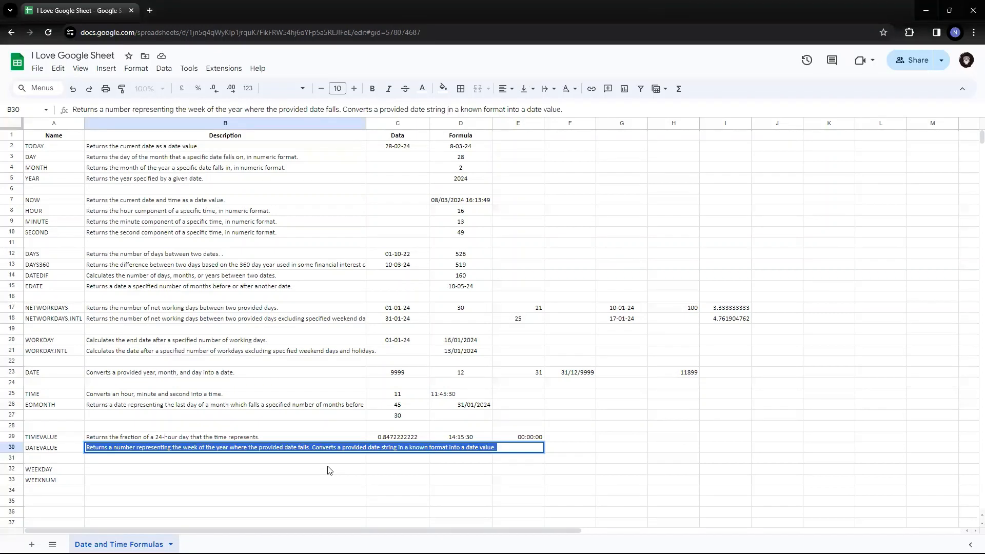
key("BackSpace")
key("Return")
key("Up")
key("Up")
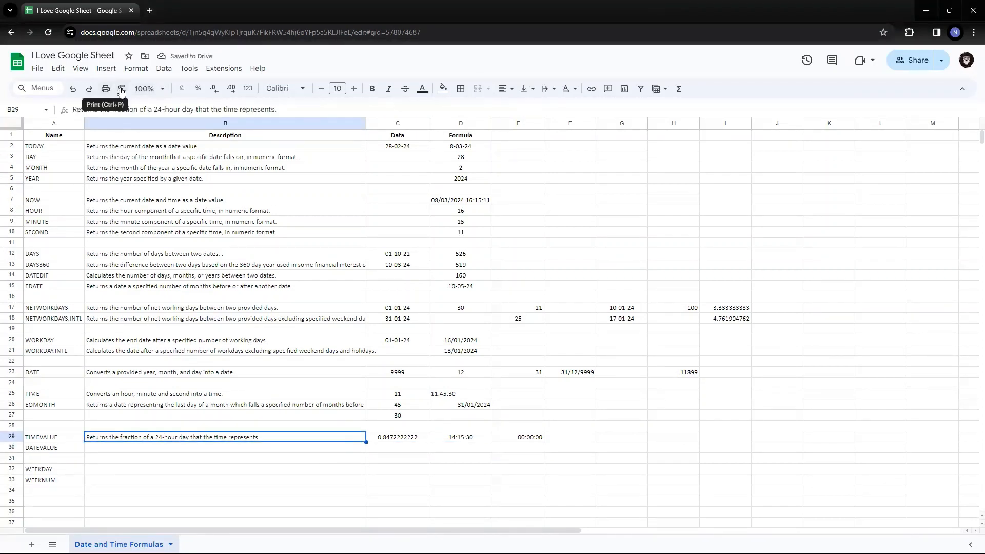
Enter the DATEVALUE description "Converts a provided date string in a known format into a date value." in cell B30.
left_click(266, 451)
type("Converts a provided date string in a known format into a date value.")
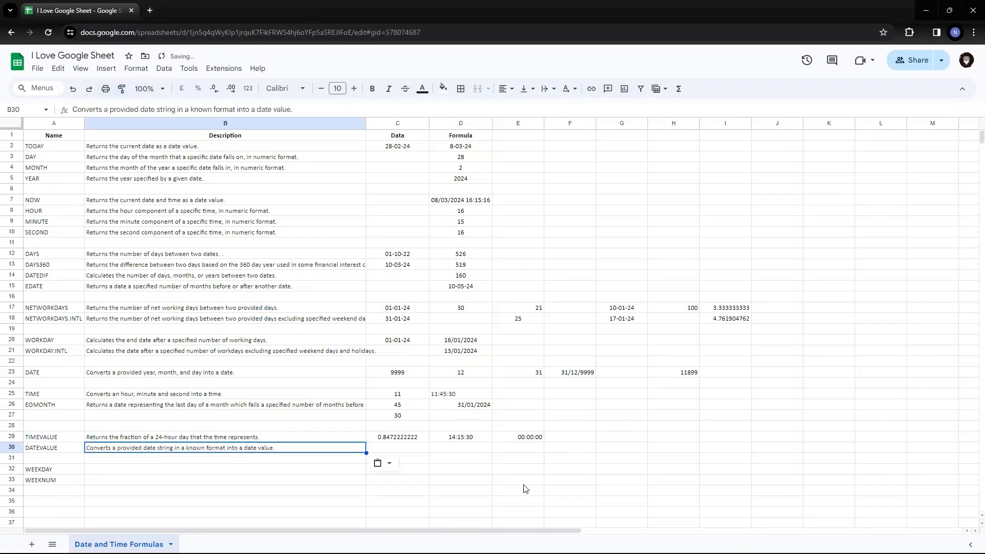
key("Up")
key("Down")
key("Up")
key("Down")
Enter the formula =DATEVALUE("23/1/2024") in cell C30.
key("Right")
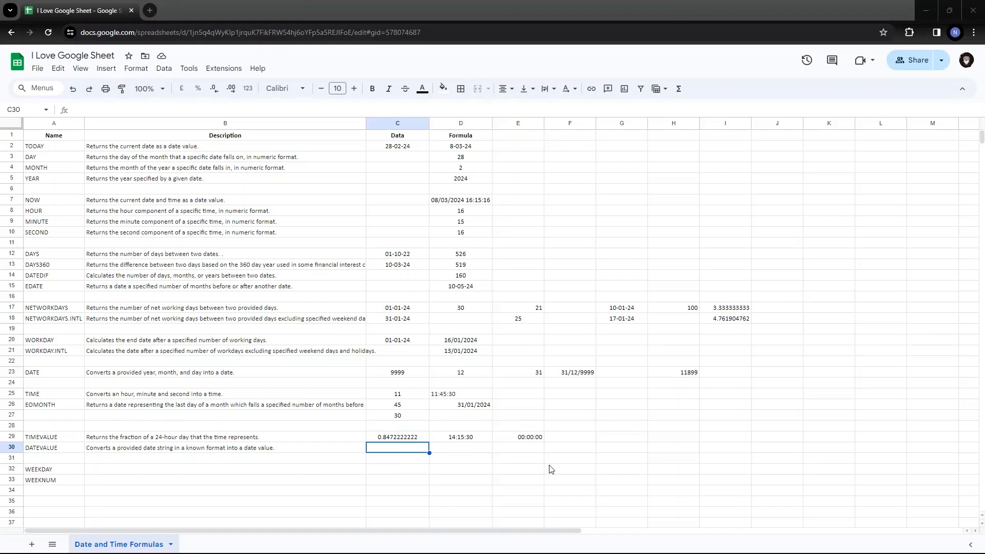
type("=DATEVALUE(\"1/23/2012\")")
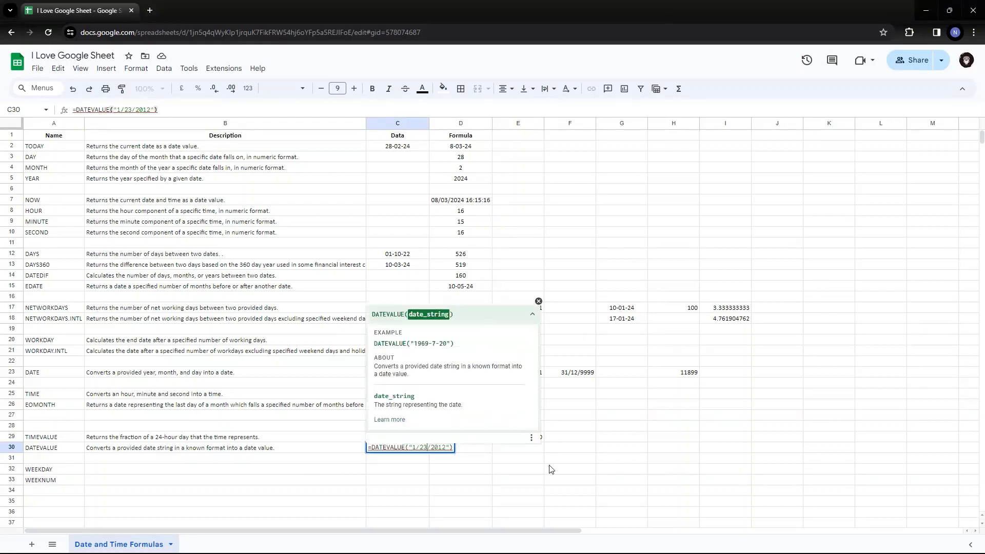
key("Left")
key("Left")
key("Left")
key("BackSpace")
type("23")
key("Delete")
key("Delete")
type("1")
key("shift+Right")
key("shift+Right")
key("shift+Right")
key("shift+Right")
type("2024")
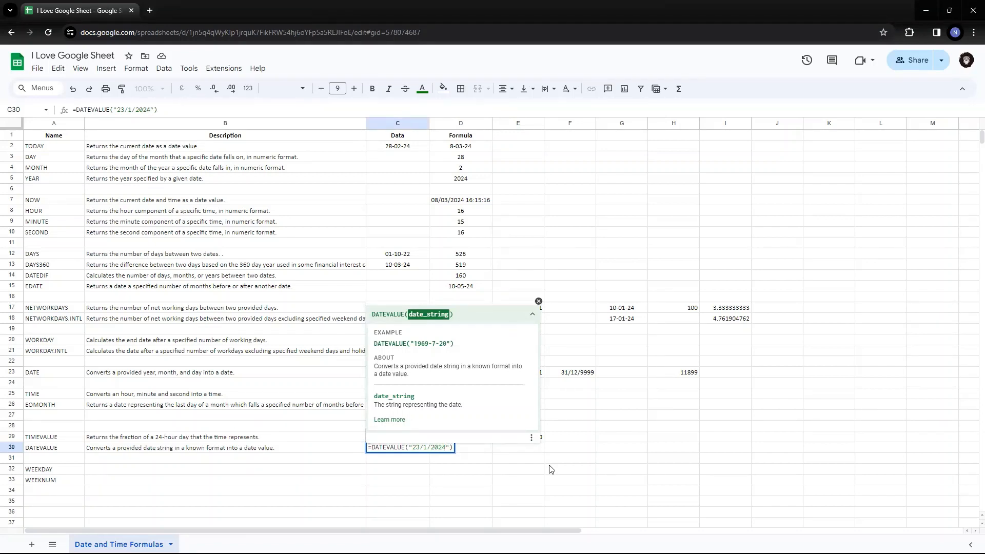
key("shift+Right")
key("Return")
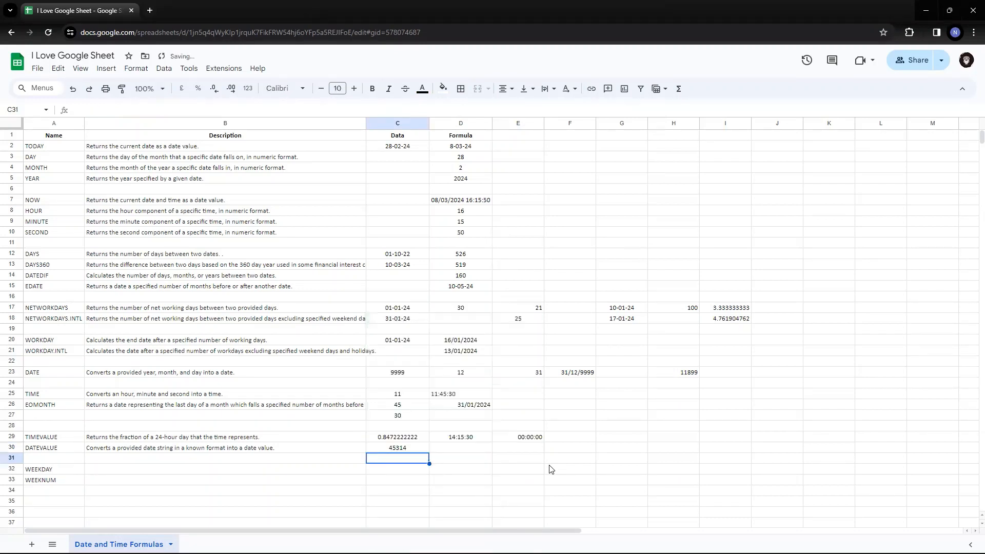
Apply the 26-Sep-2008 date format to the DATEVALUE result in cell C30.
key("Up")
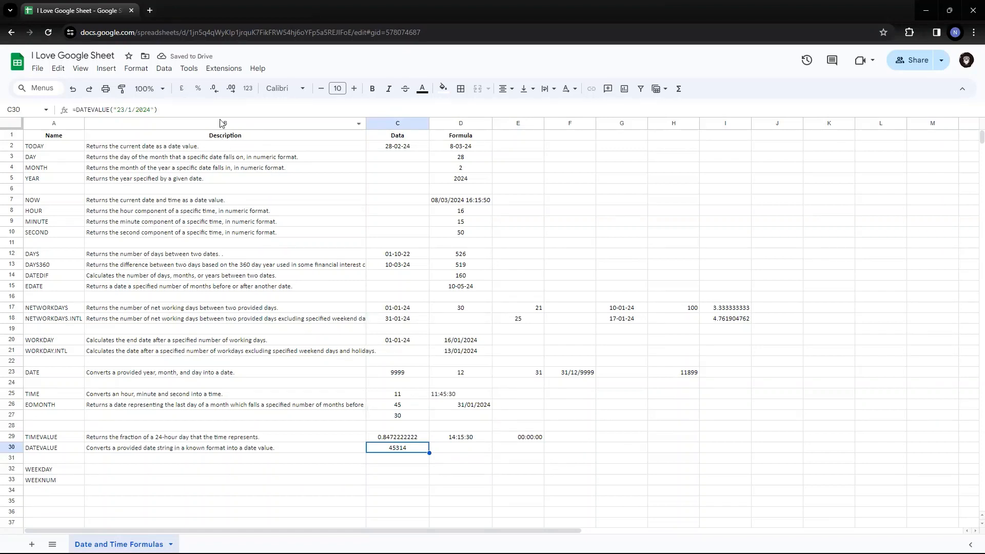
left_click(248, 92)
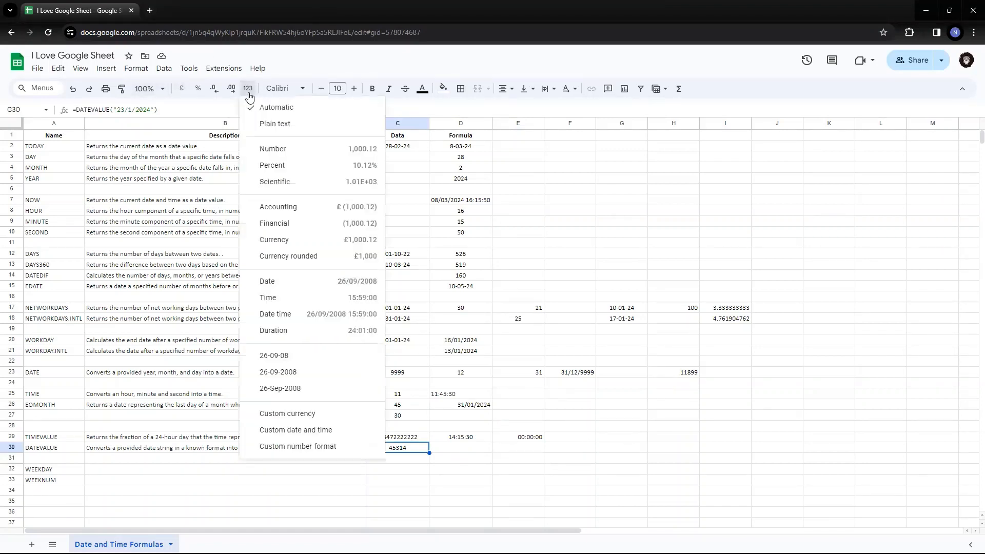
left_click(274, 389)
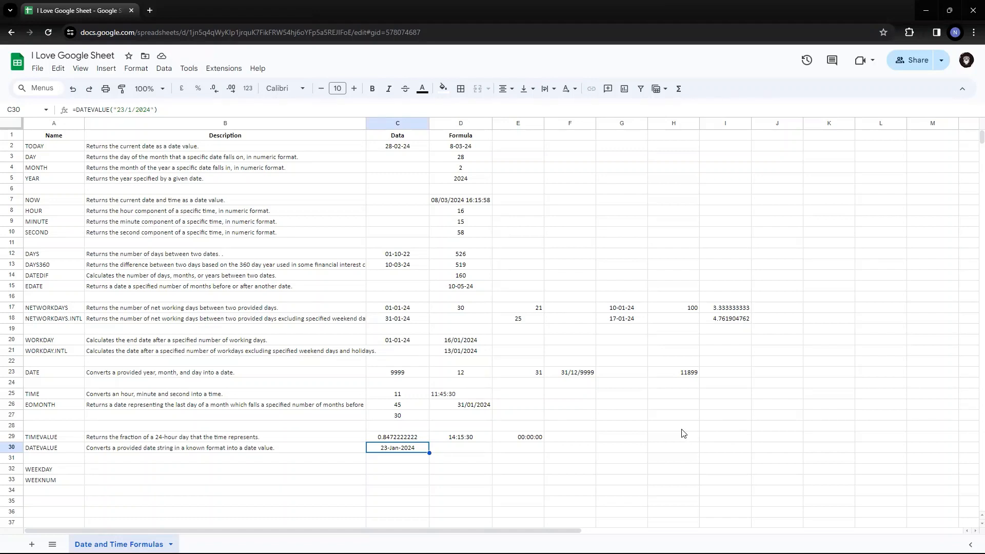
Apply the 26-Sep-2008 date format to the empty cell D30 and keep it selected.
key("Right")
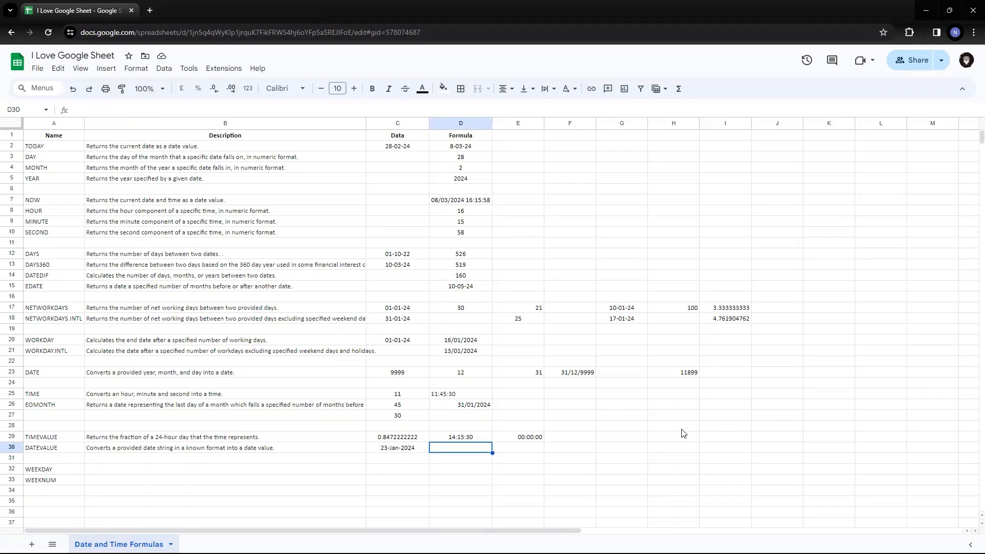
left_click(248, 88)
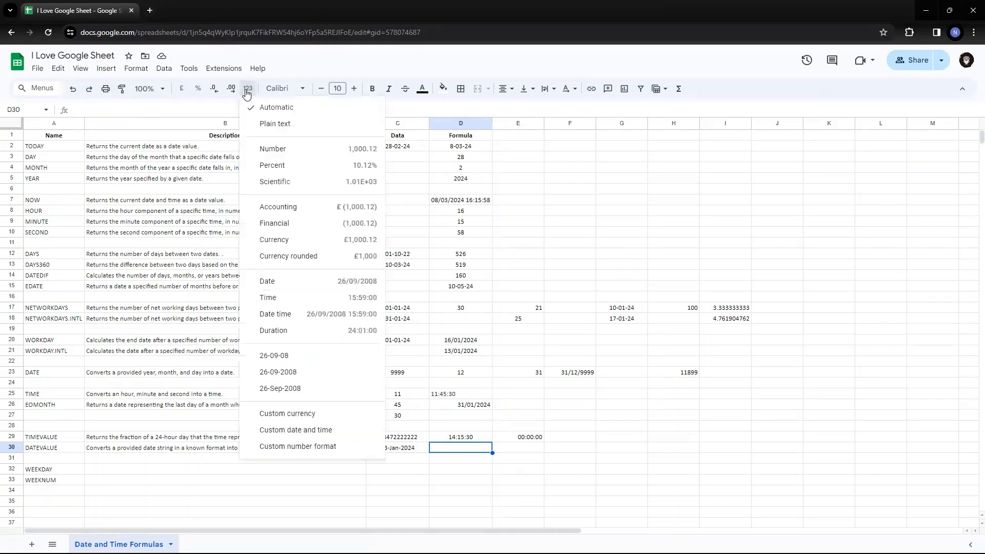
left_click(308, 389)
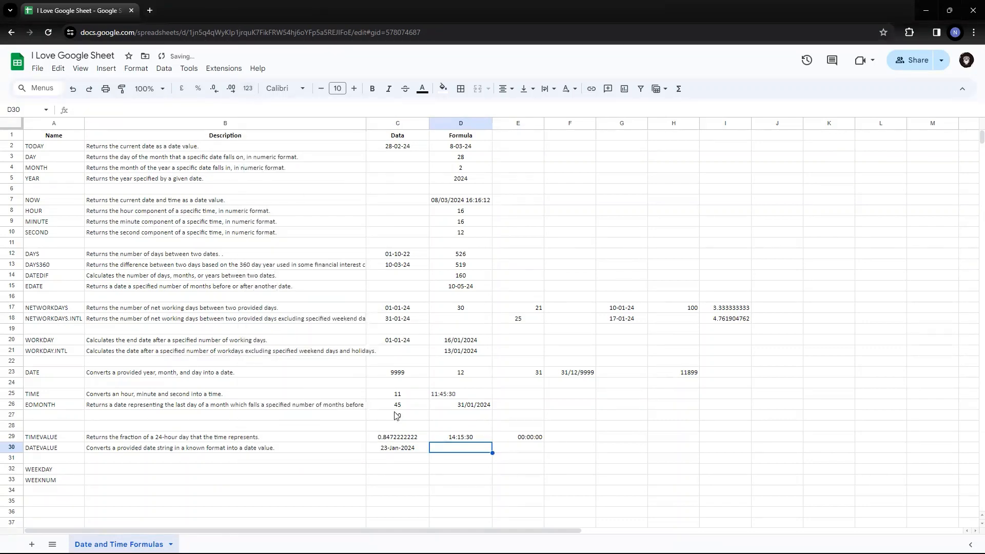
key("Left")
key("Right")
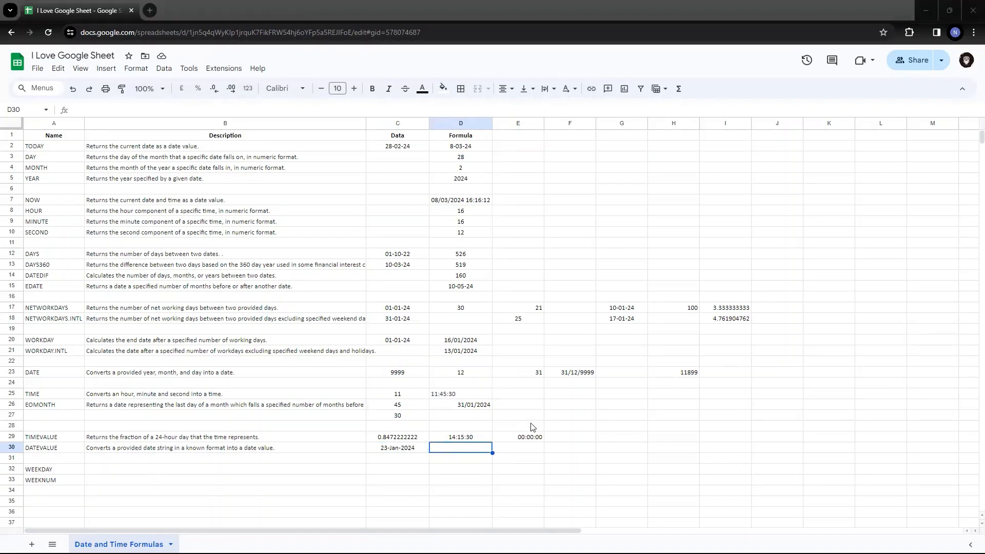
Enter the formula =DATEVALUE("23/1/2024 8:10:30") in cell D30 and compare it with the formula in C30.
double_click(444, 447)
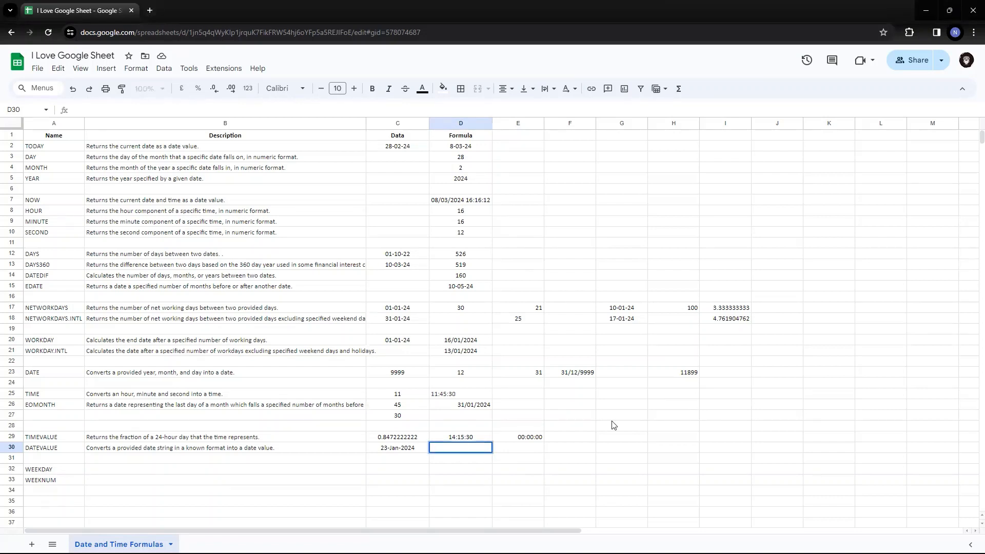
type("=DATEVALUE(\"1/23/2012 8:10:30\")")
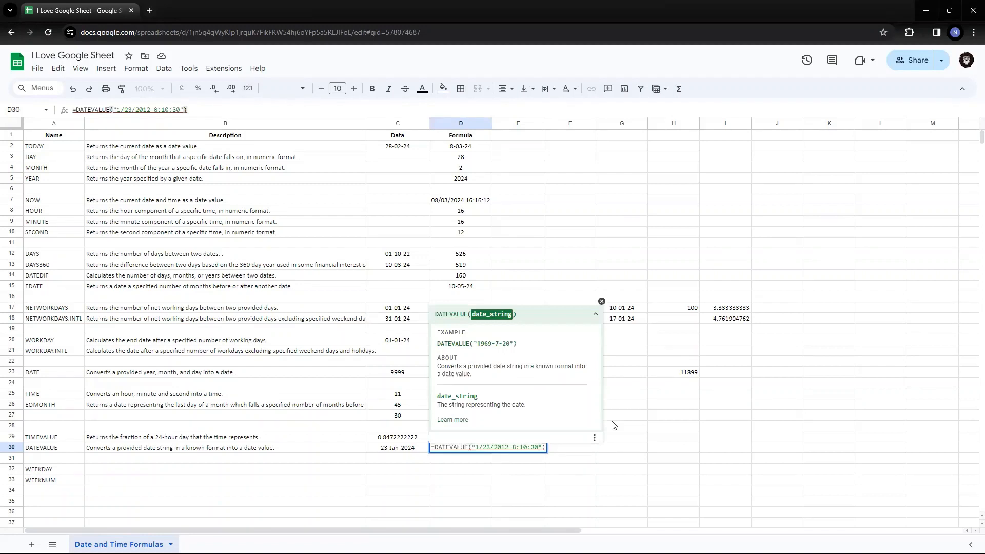
key("BackSpace")
type("23")
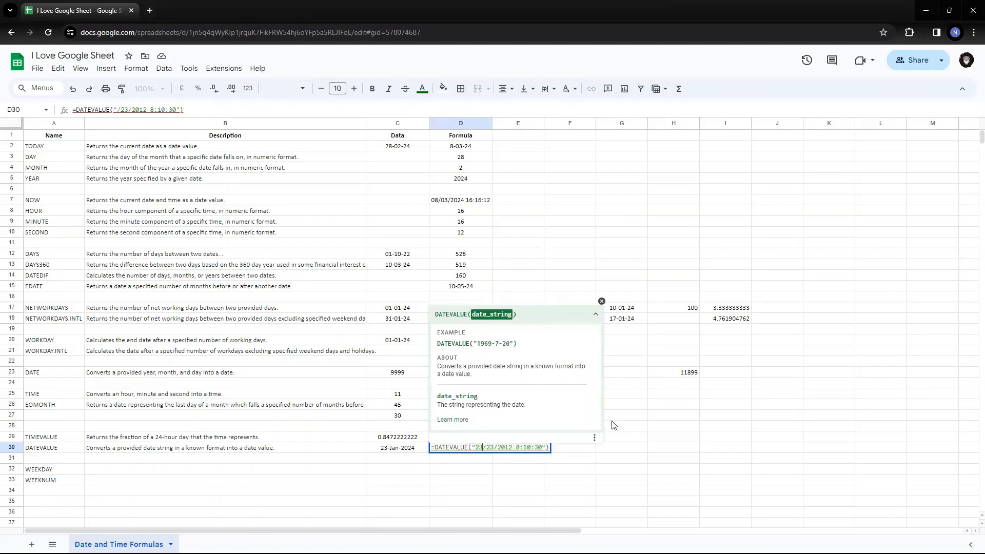
key("Right")
key("Right")
key("Delete")
key("Delete")
type("1")
key("Right")
key("Right")
key("Right")
key("Delete")
key("Delete")
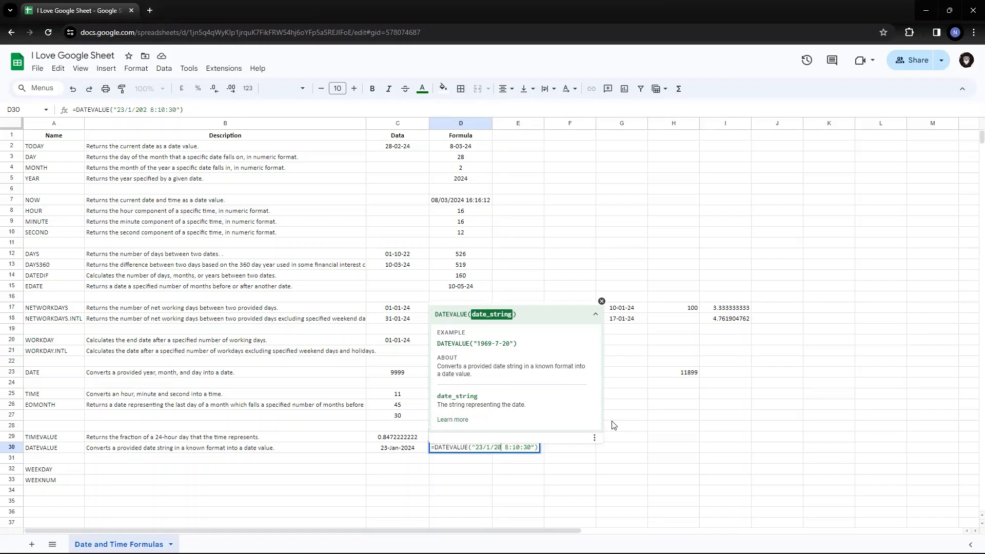
type("24")
key("Right")
key("Return")
key("Up")
key("Left")
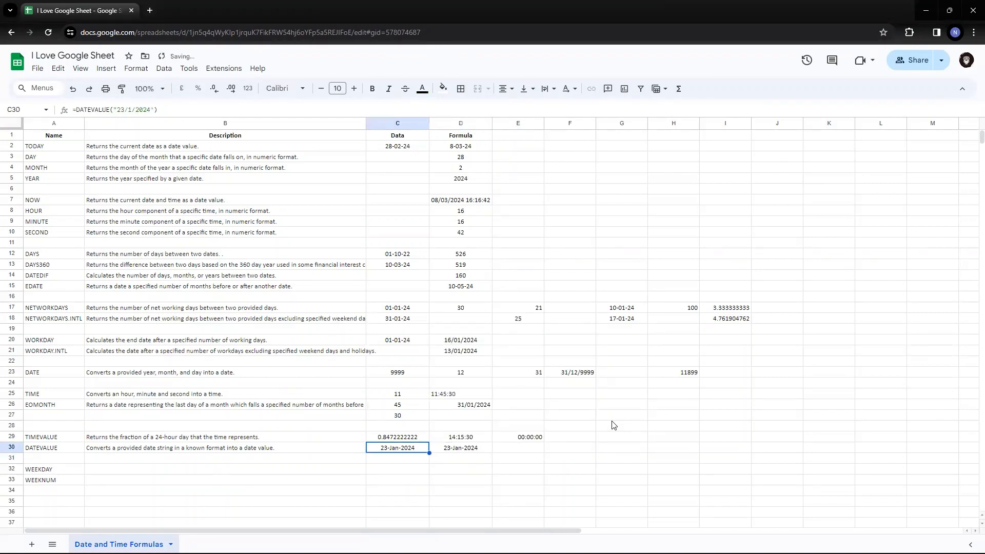
key("Right")
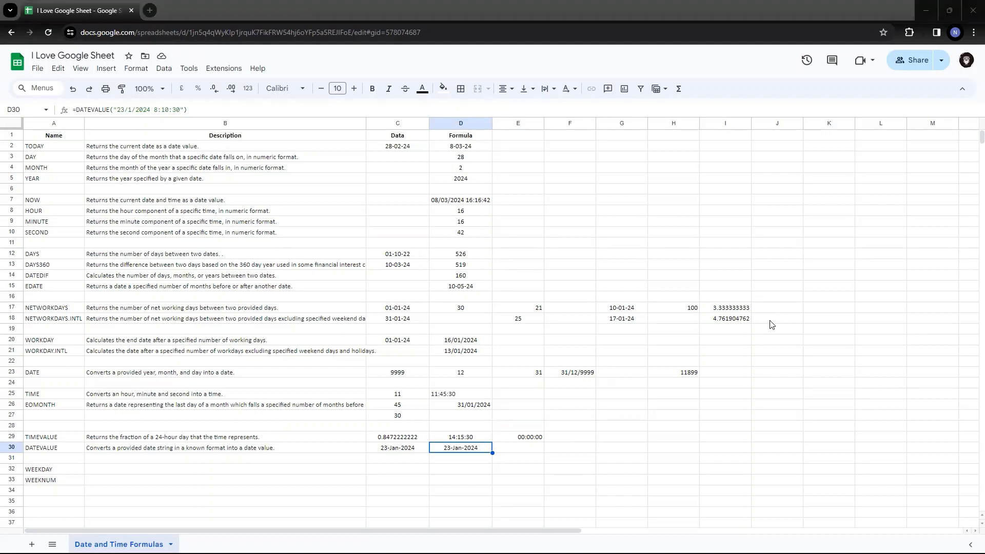
Enter the DATEVALUE example with the year-first date string "2024/1/23" in cell E30.
double_click(512, 448)
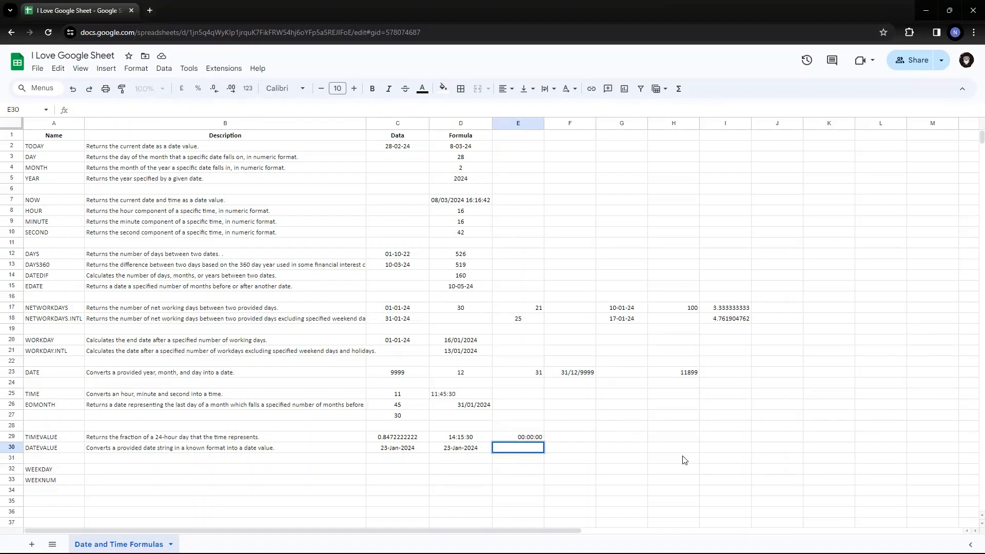
type("=DATEVALUE(\"2012/1/23\")")
key("Left")
key("Left")
key("Left")
key("Left")
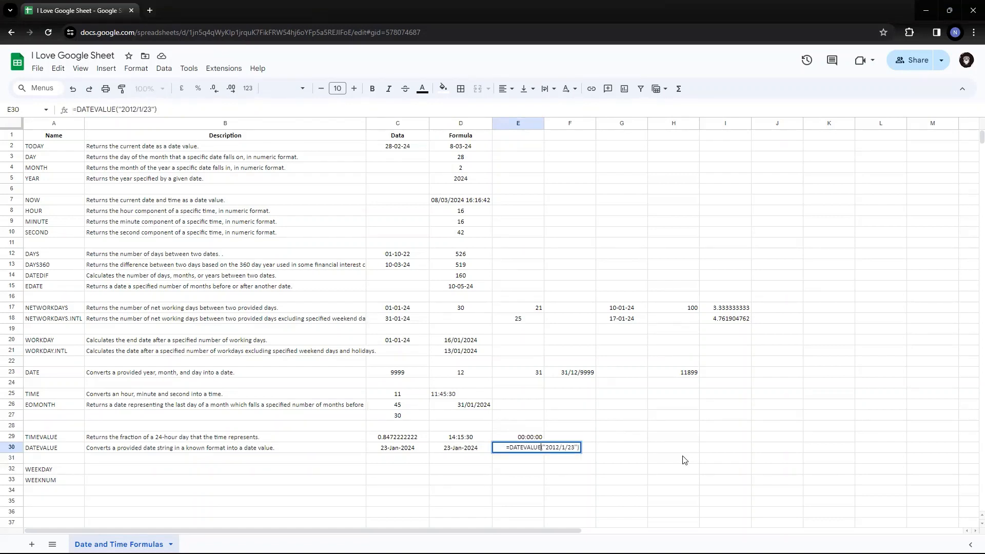
key("Delete")
key("Delete")
type("24")
key("Return")
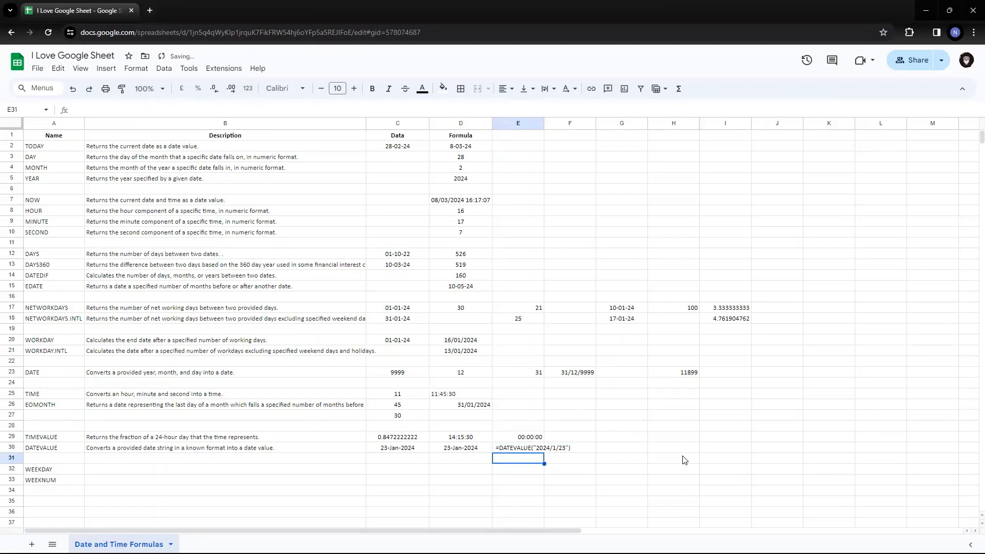
Remove the leading space from cell E30 so its entry is the formula =DATEVALUE("2024/1/23").
key("Up")
key("Return")
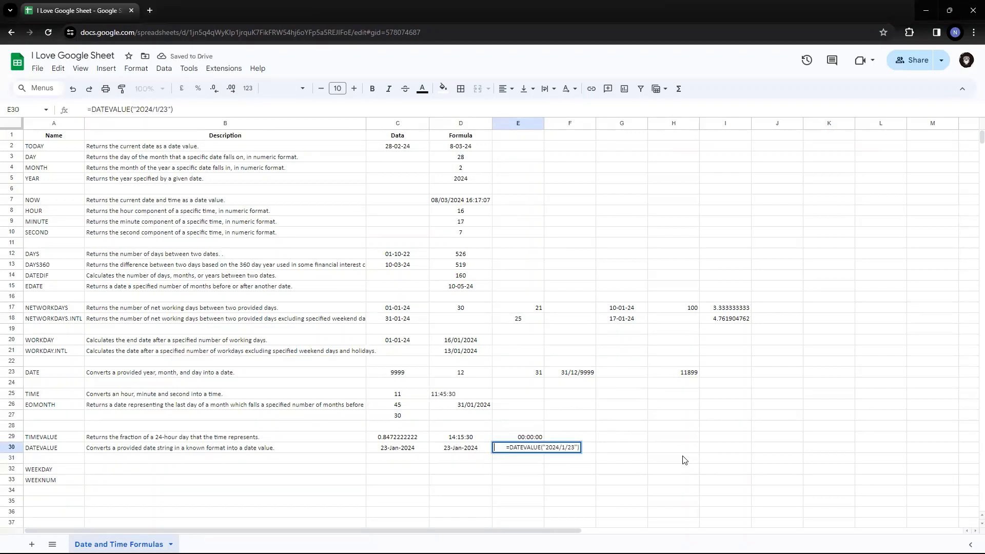
key("Delete")
key("Return")
key("Up")
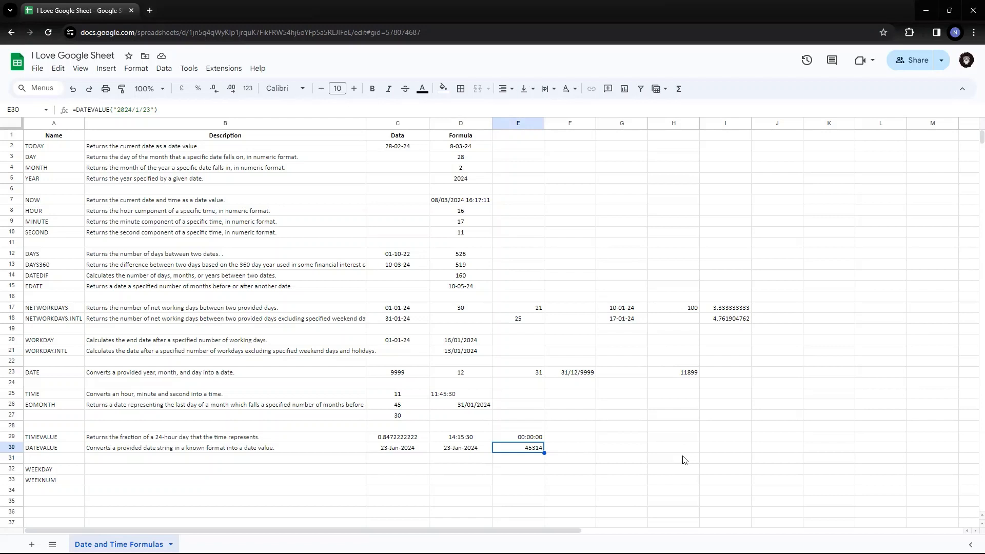
Review the TIMEVALUE and DATEVALUE rows cell by cell, finishing on the TIMEVALUE formula in cell C29.
key("Up")
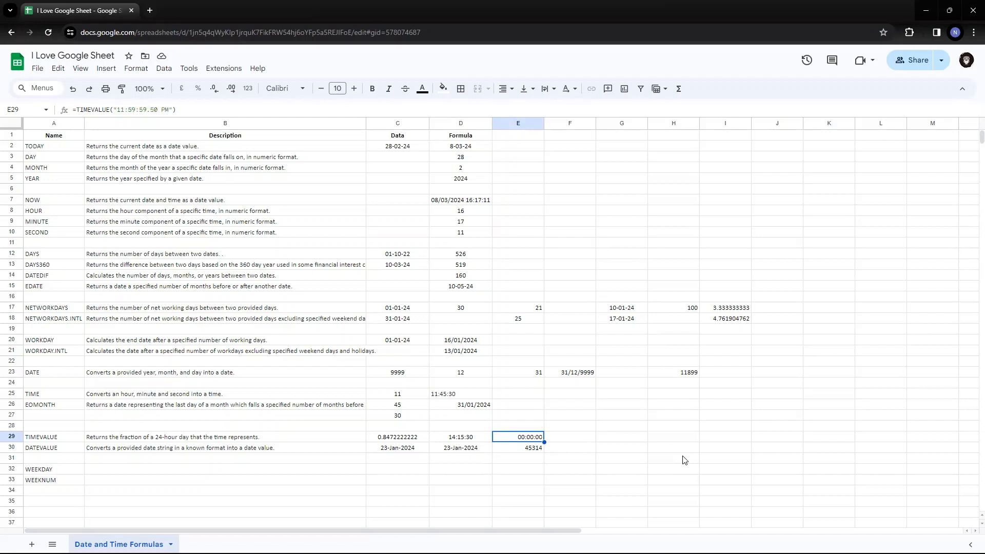
key("Left")
key("Left")
key("Left")
key("Left")
key("Down")
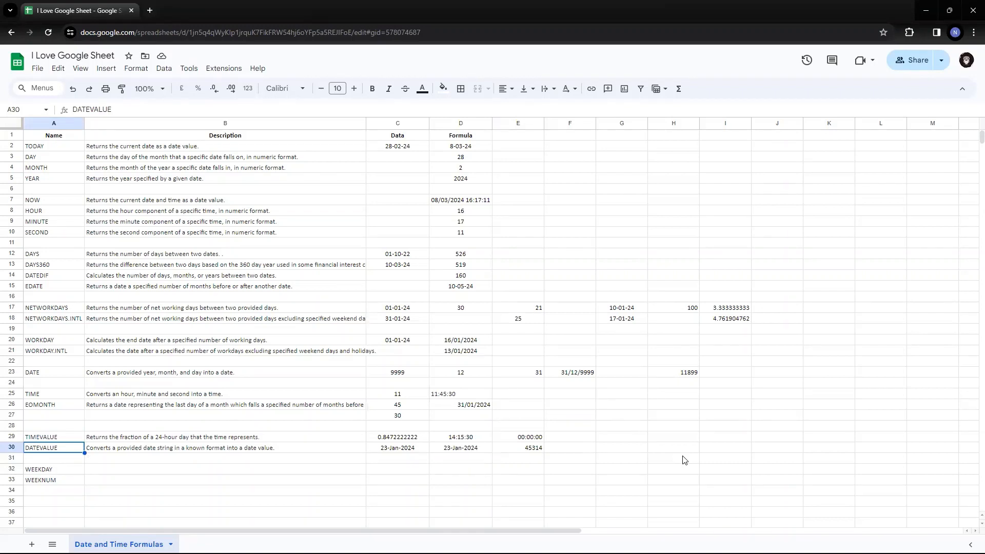
key("Up")
key("Right")
key("Right")
key("Right")
key("Left")
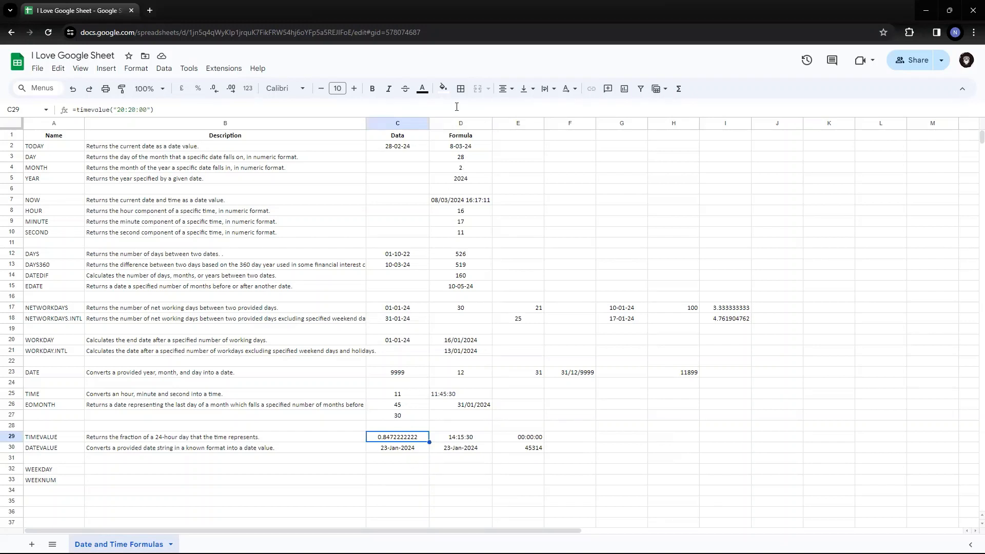
Fill the TIMEVALUE result in cell C29 and the DATEVALUE result in cell E30 with yellow.
left_click(443, 89)
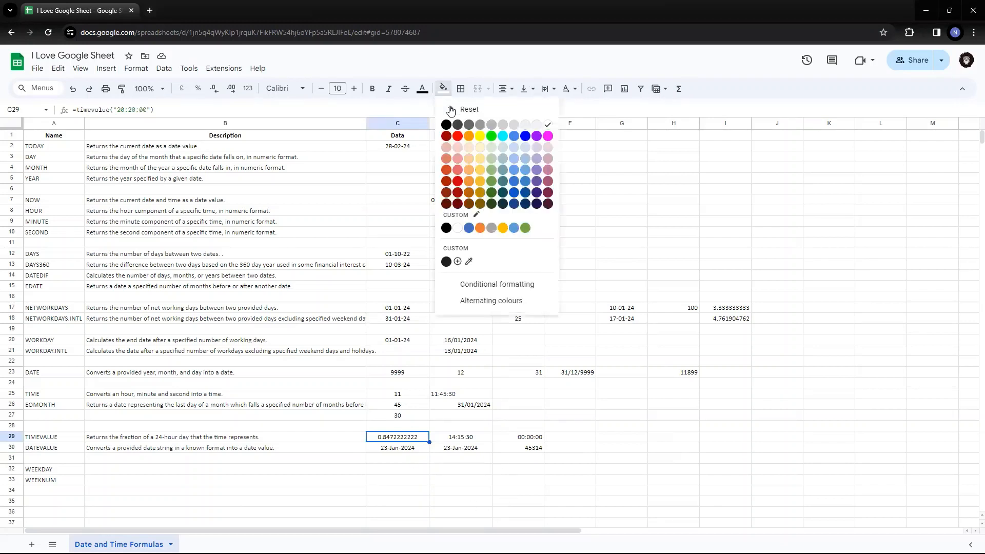
left_click(480, 136)
left_click(536, 451)
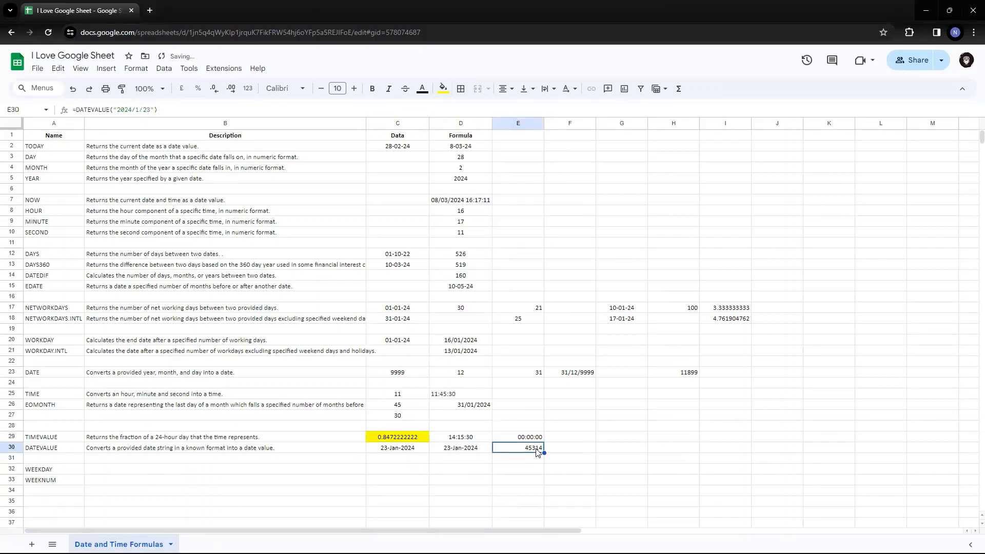
left_click(442, 89)
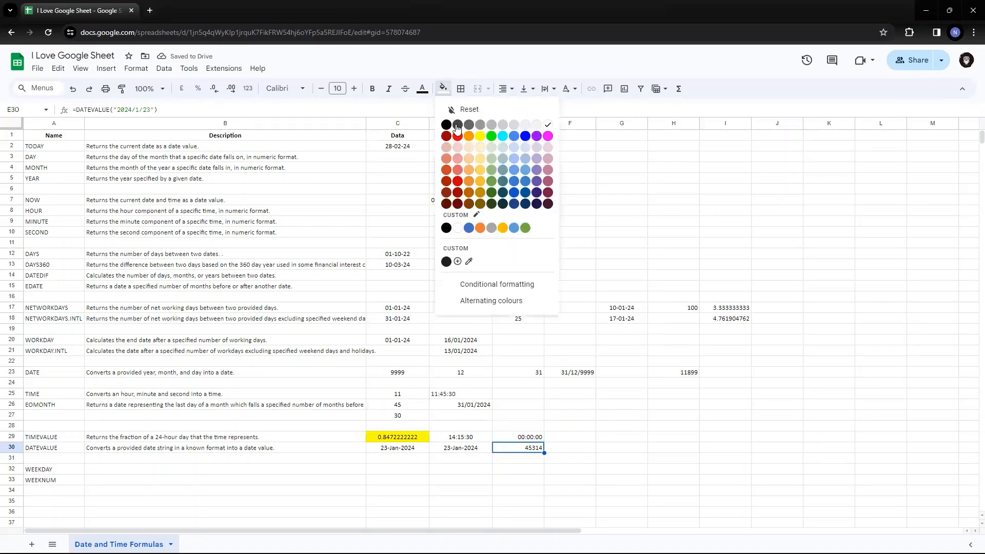
left_click(481, 136)
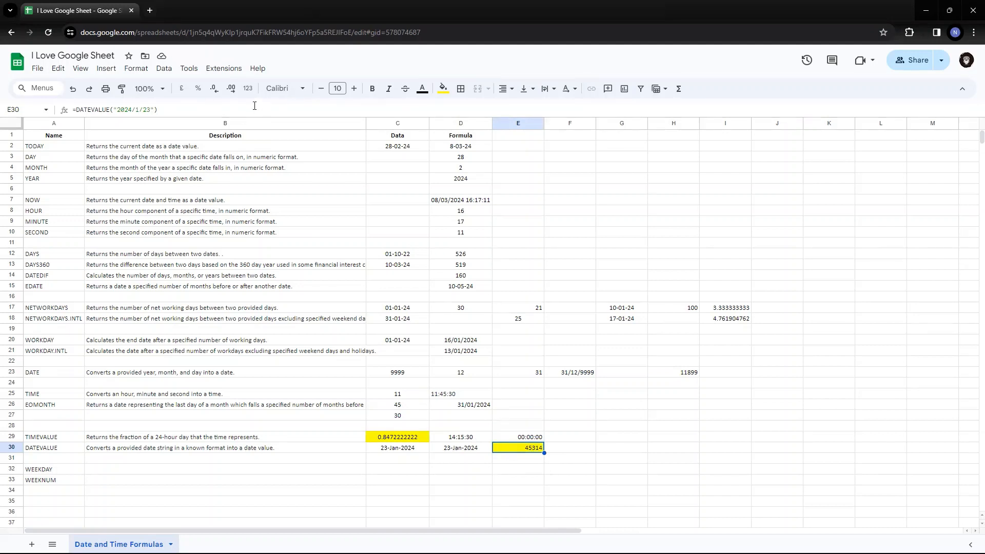
Format cell E30 as a date in the 26-Sep-2008 style and cell C29 with the Time format.
left_click(248, 89)
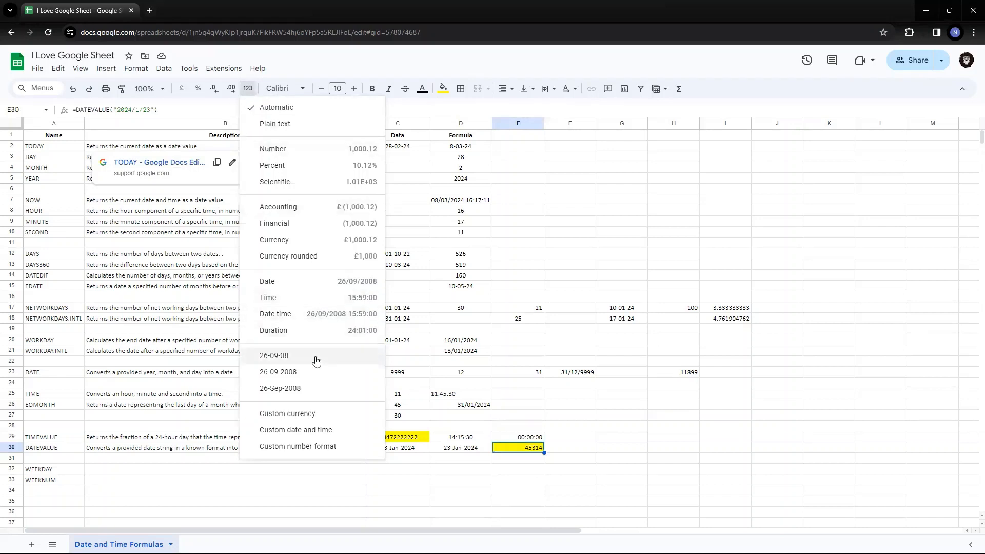
left_click(309, 394)
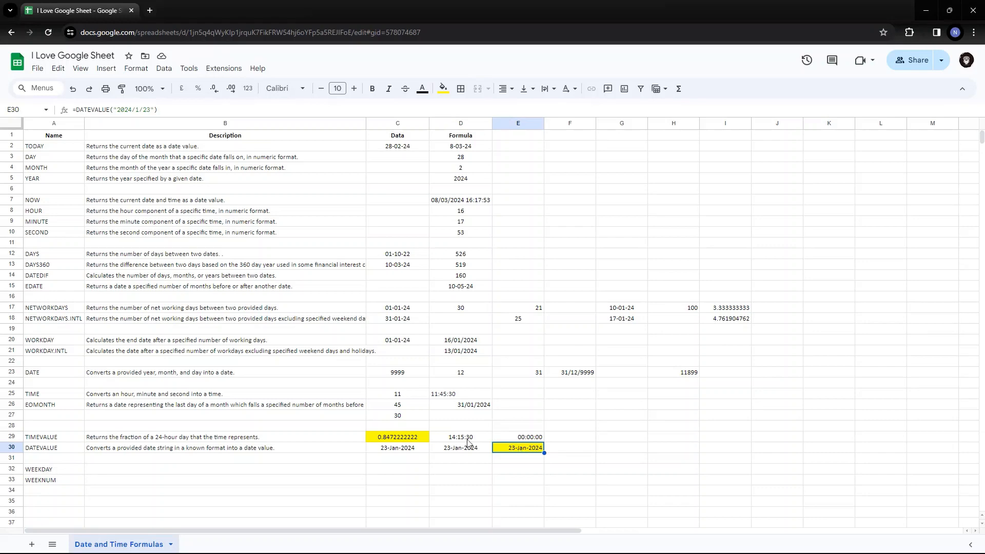
left_click(398, 440)
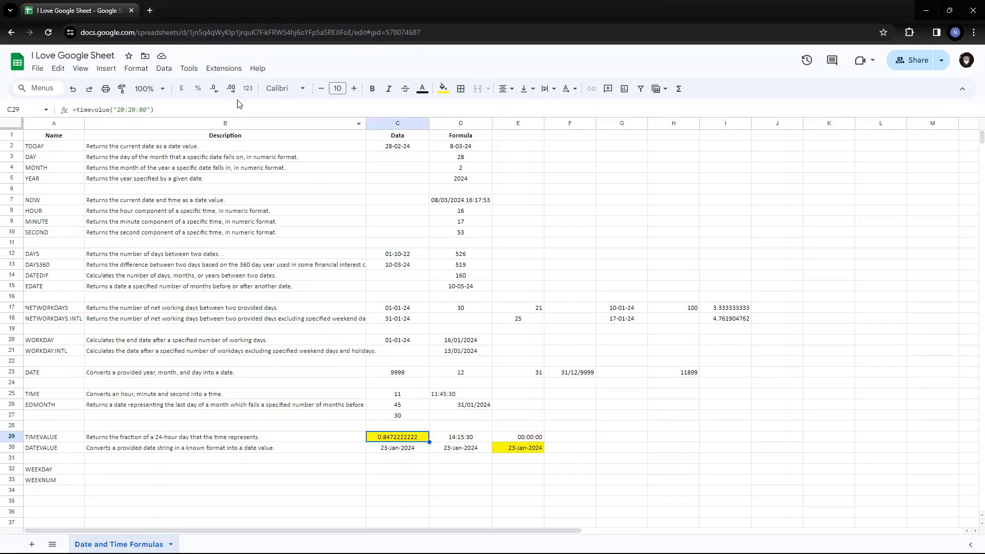
left_click(248, 88)
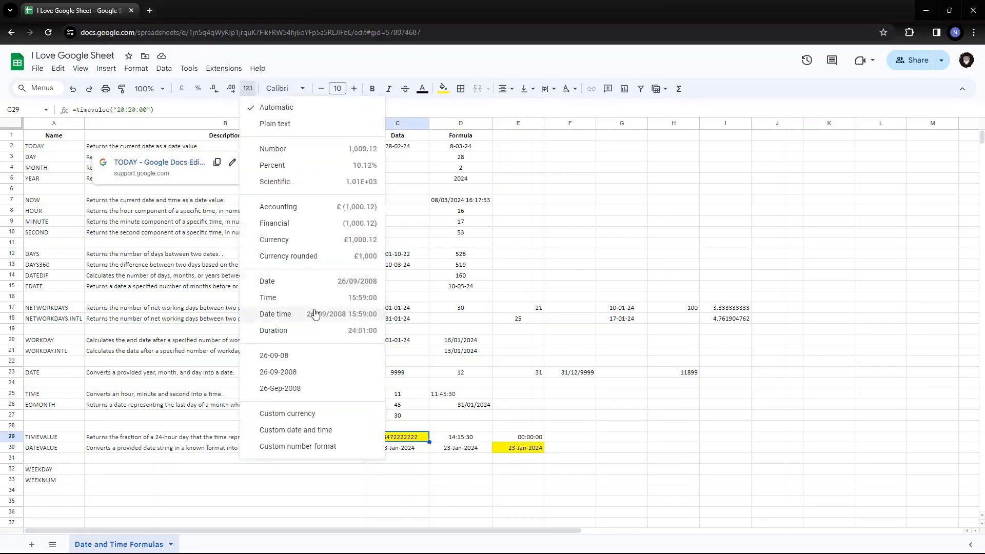
left_click(317, 298)
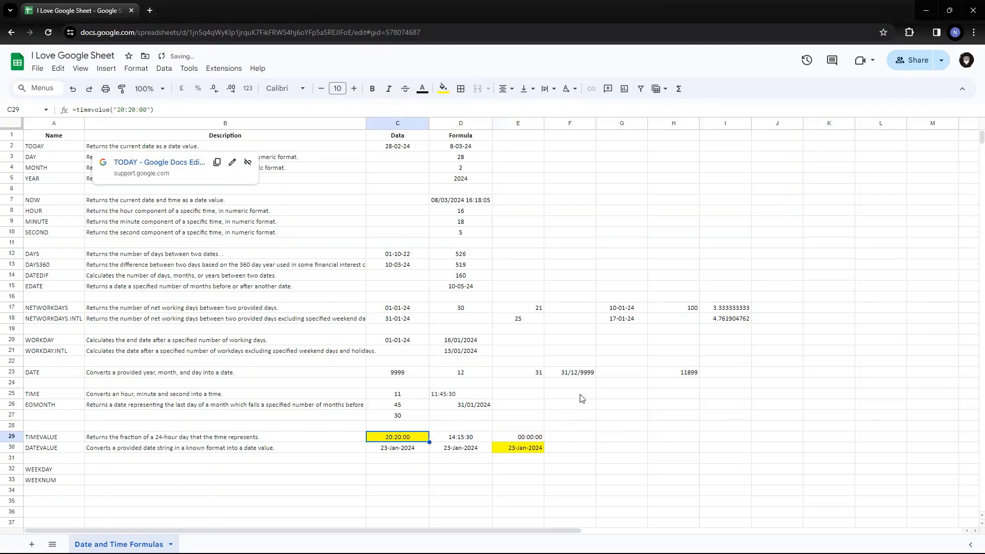